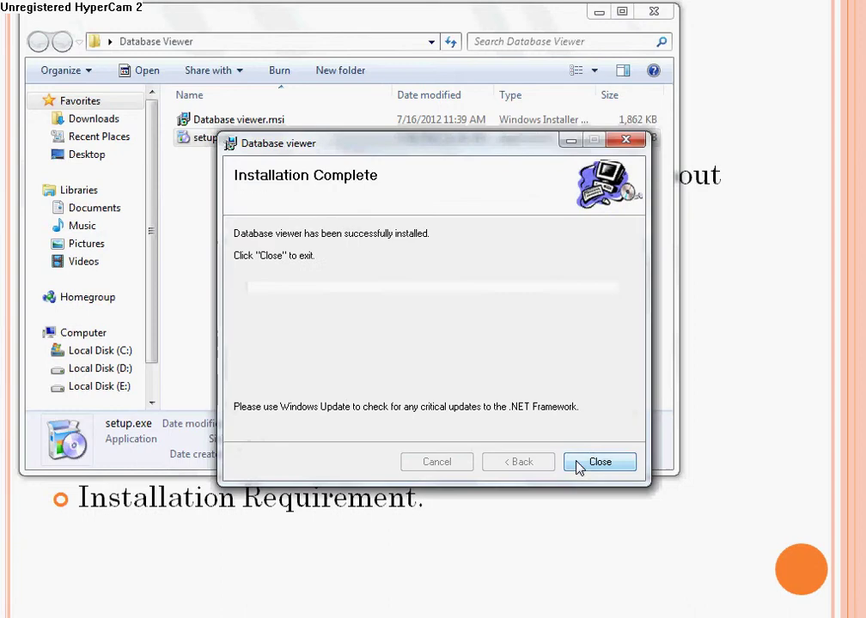
Step: Dismiss the installation-complete message and close the Database Viewer folder window
left_click(576, 467)
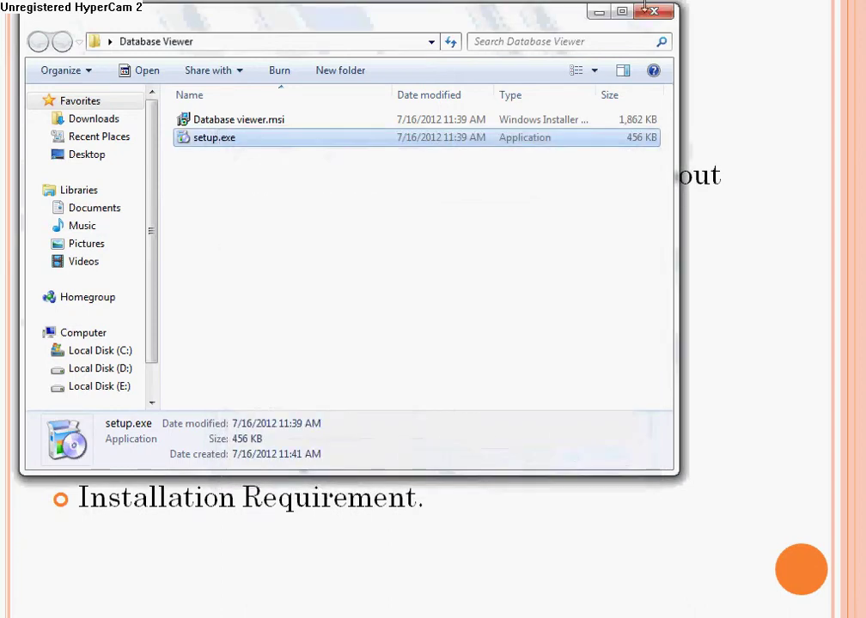
left_click(653, 11)
Step: Advance the slideshow to the Listing Menu slide and bring up the Start menu
left_click(357, 394)
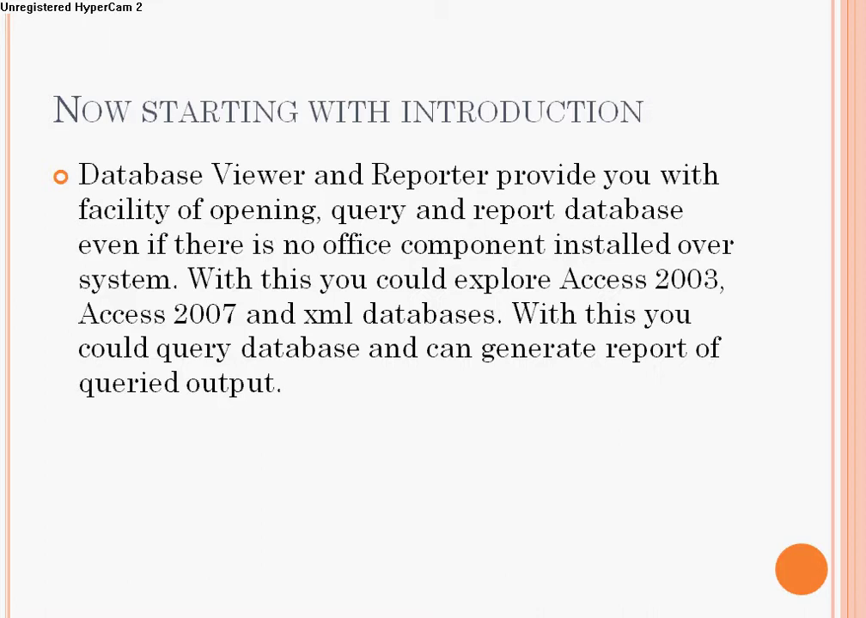
key("Right")
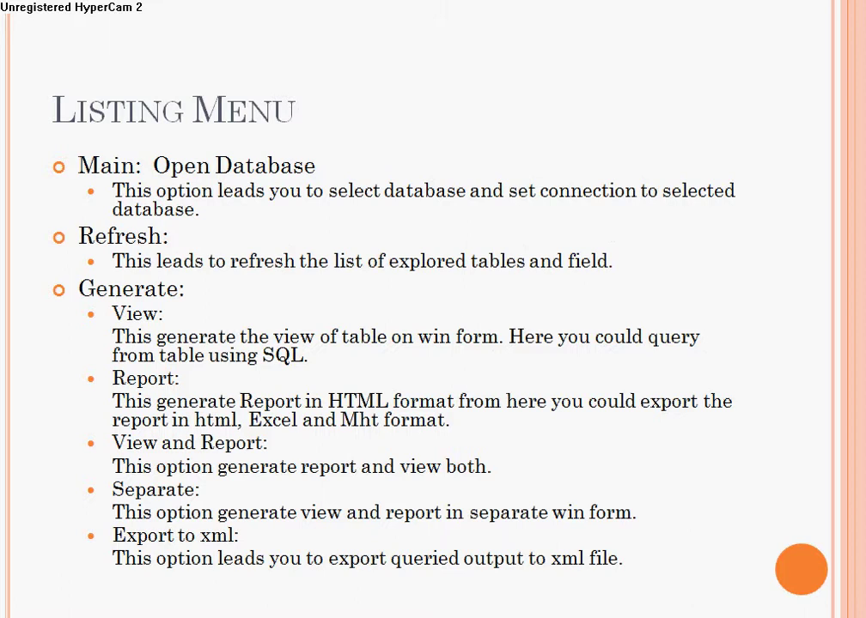
key("super")
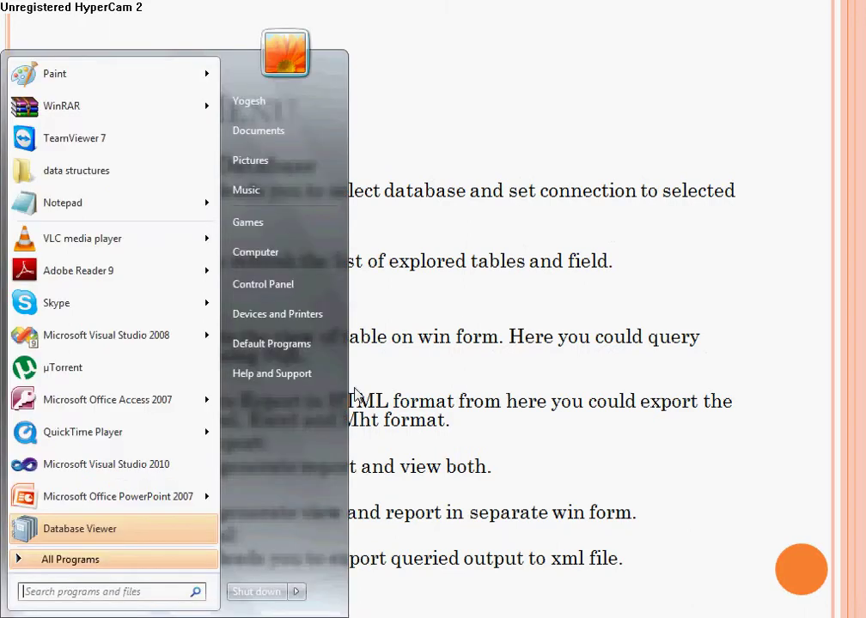
Step: Launch Database Viewer and Reporter by searching 'data', then end the slideshow
type("data")
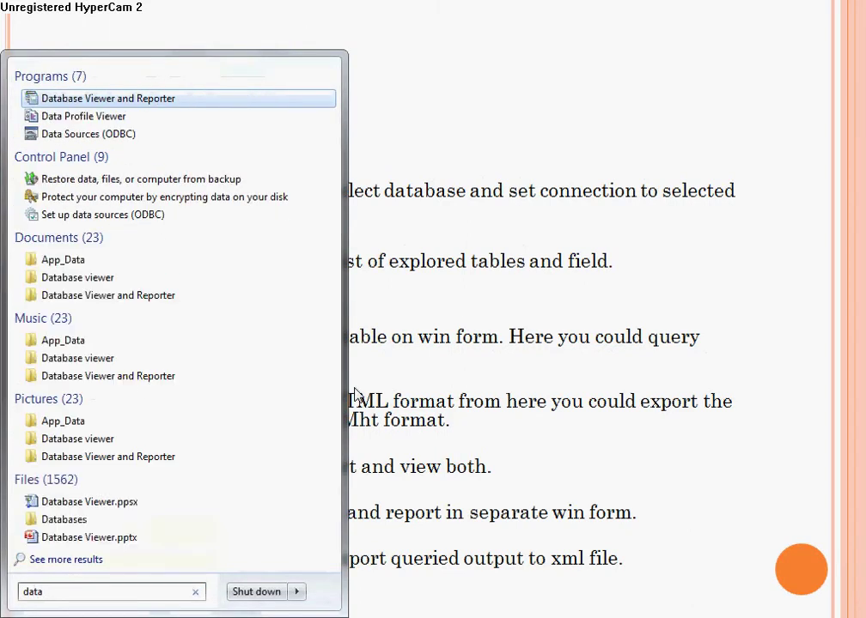
key("Return")
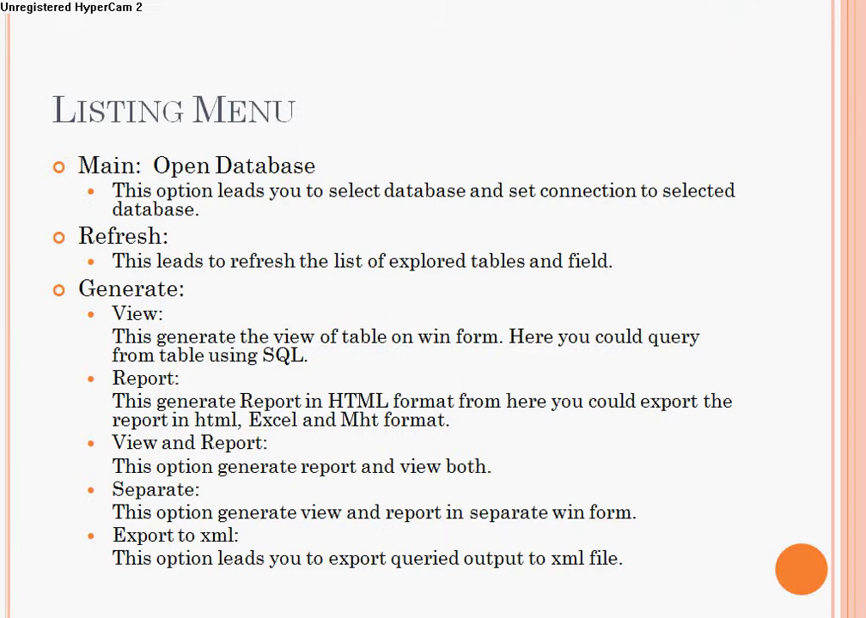
key("Escape")
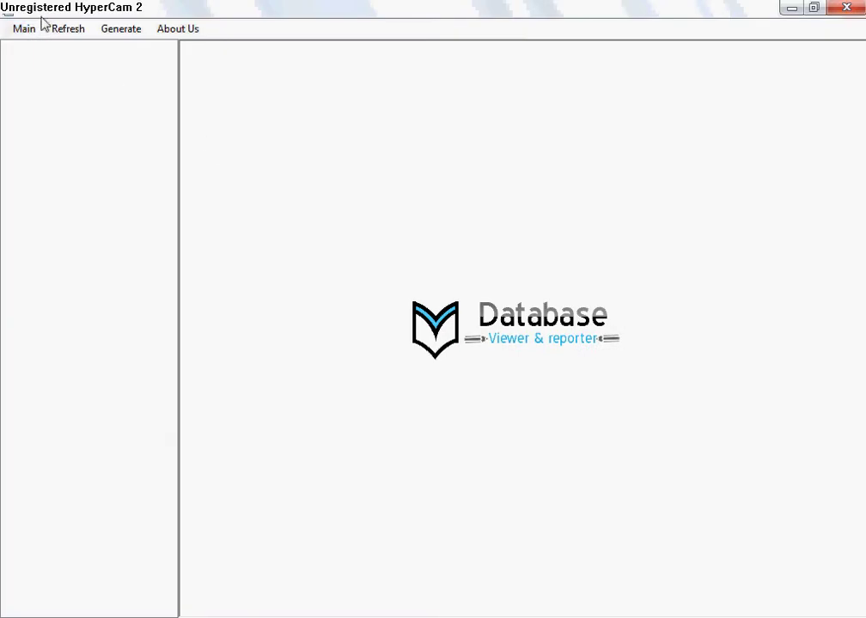
Step: Start opening a database from the Main menu and browse for the database file
left_click(37, 26)
left_click(50, 49)
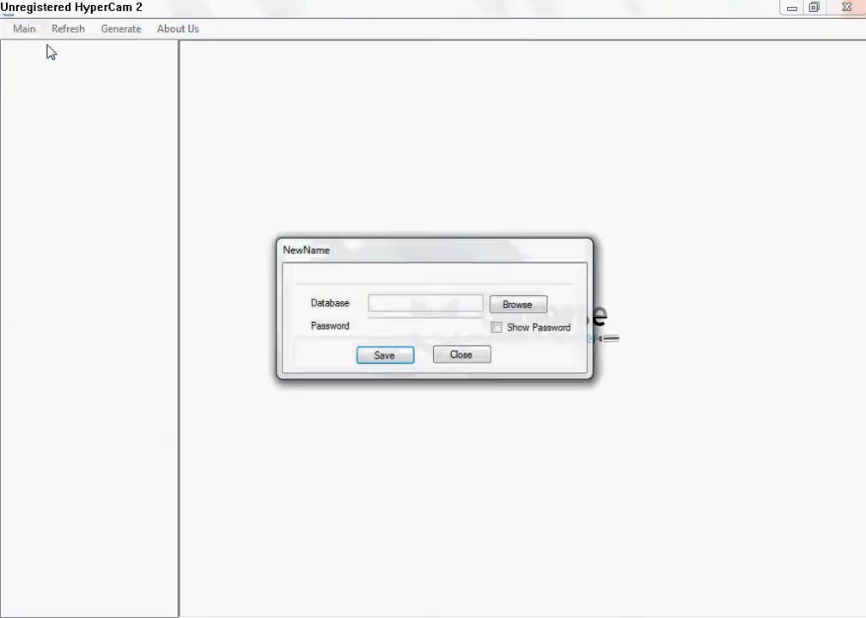
left_click(502, 306)
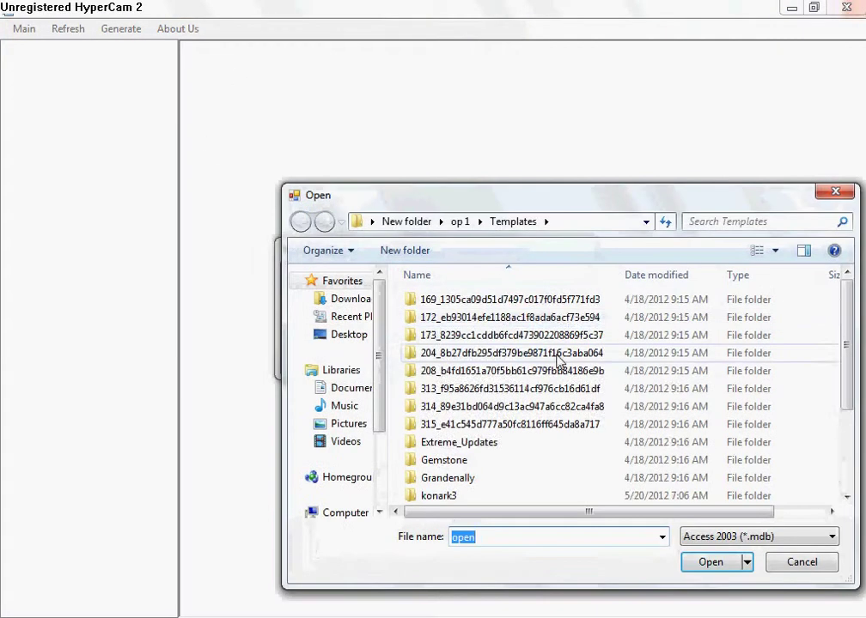
scroll(558, 361, "down", 3)
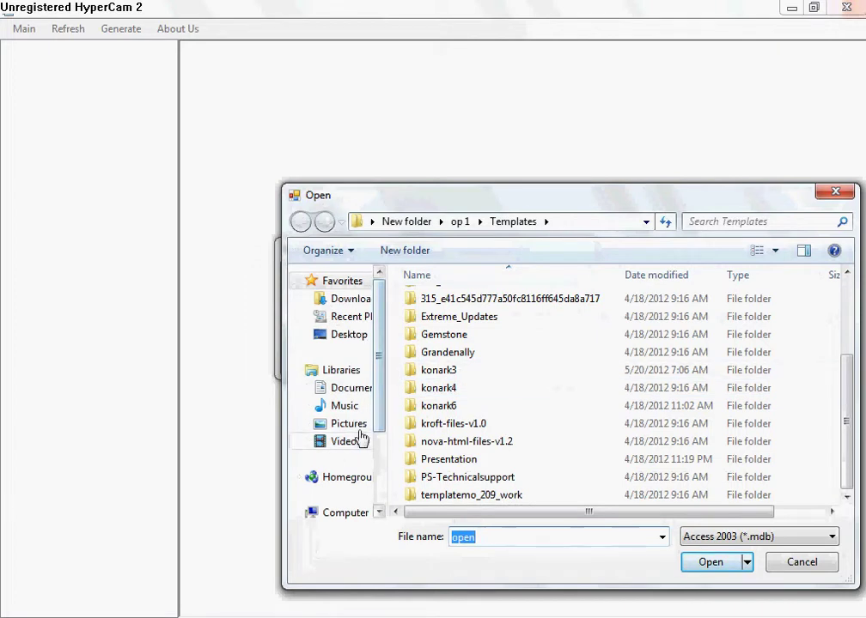
left_click_drag(380, 404, 367, 473)
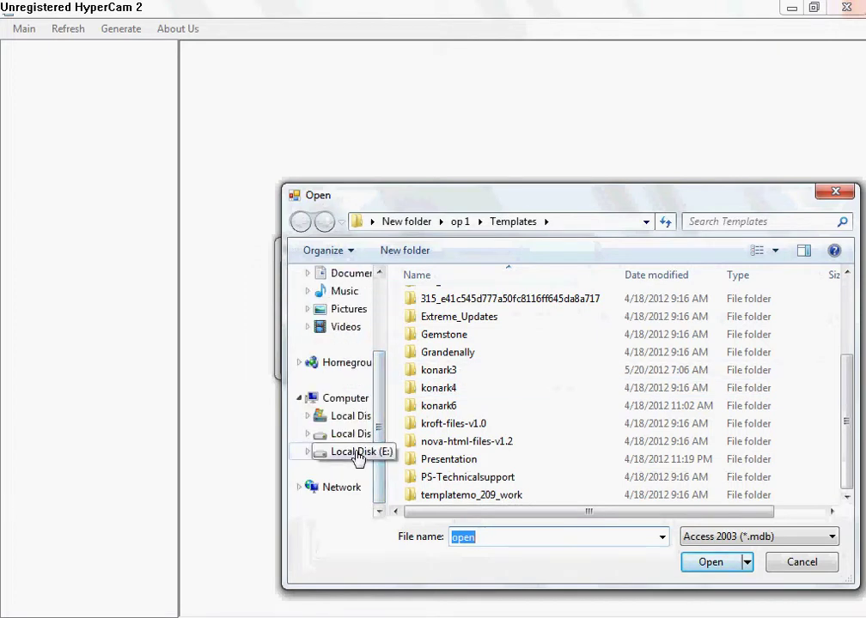
Step: Select NSDB.mdb from E:\headmaster\headmaster\bin\Debug and save the connection to load its tables
left_click(357, 455)
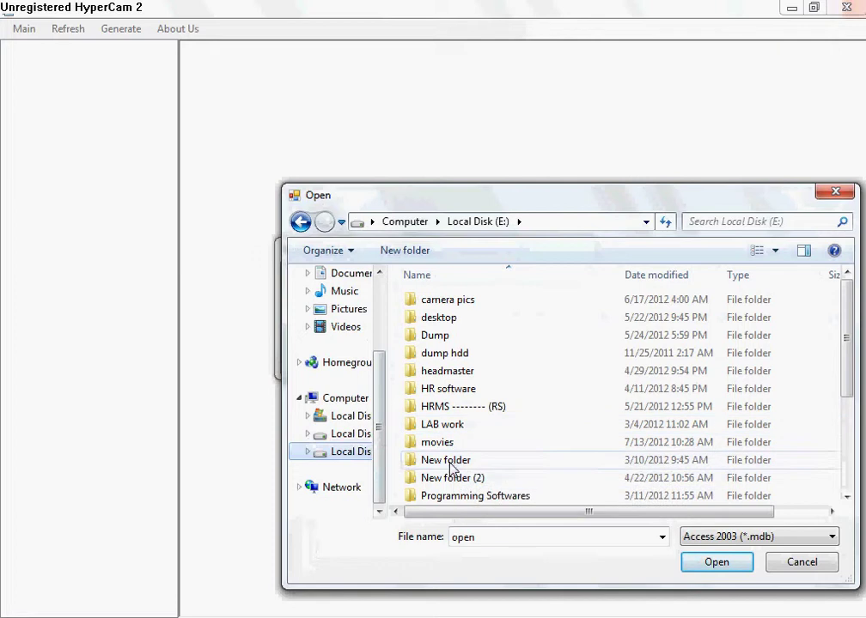
double_click(458, 371)
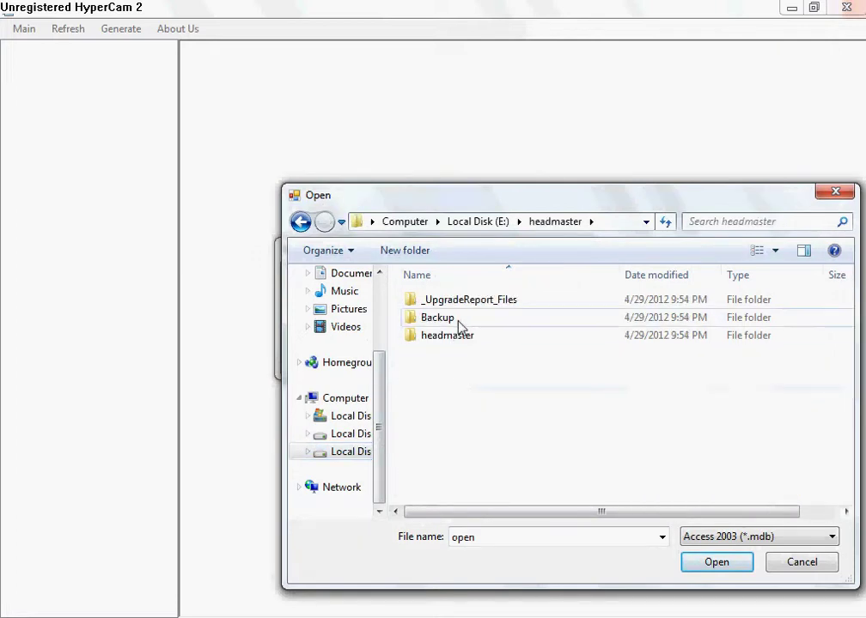
double_click(462, 337)
double_click(459, 302)
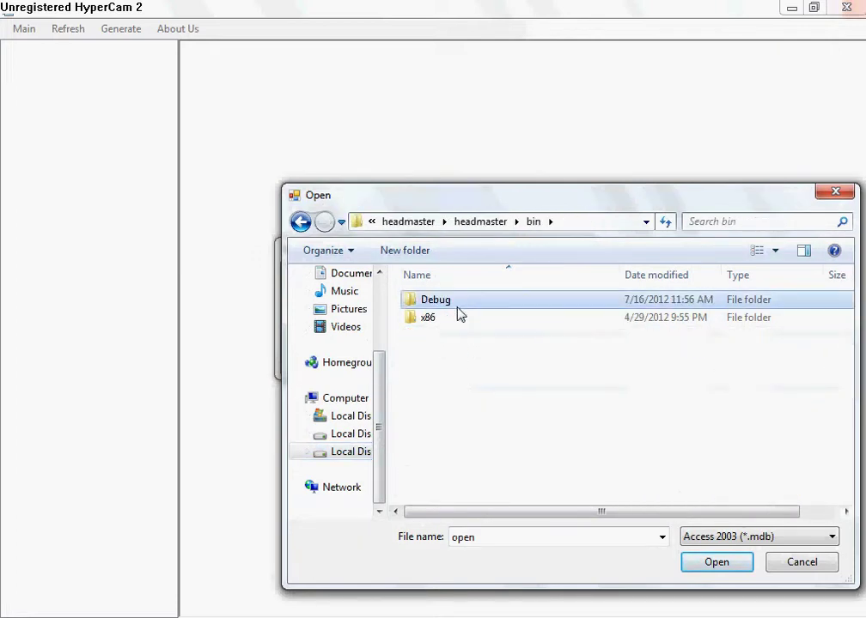
double_click(457, 303)
double_click(462, 318)
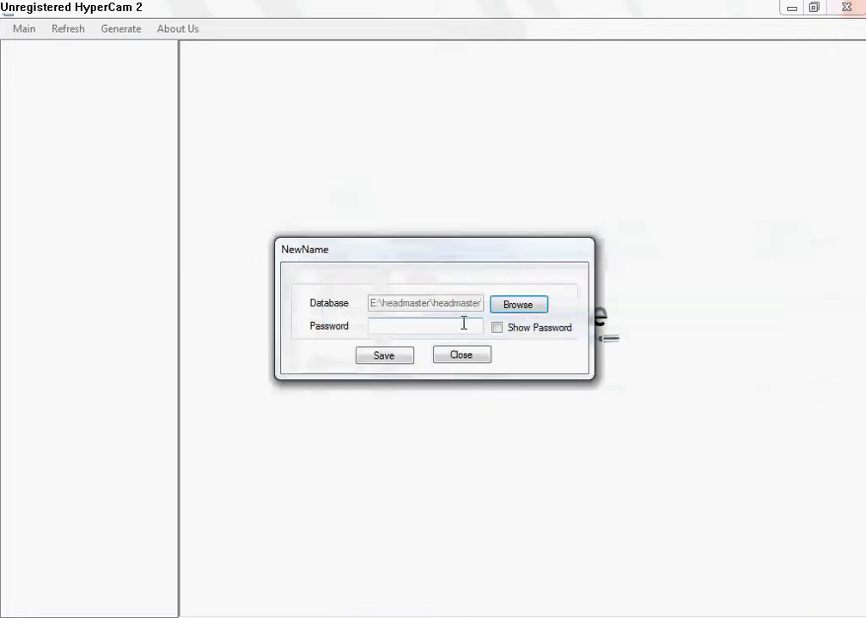
left_click(401, 362)
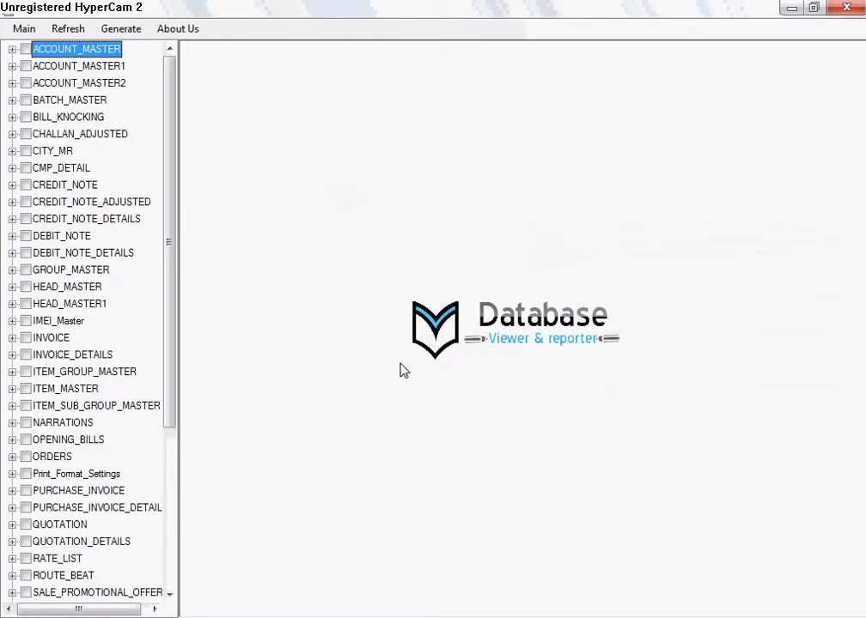
Step: Expand ACCOUNT_MASTER in the table tree and tick the table
left_click(12, 49)
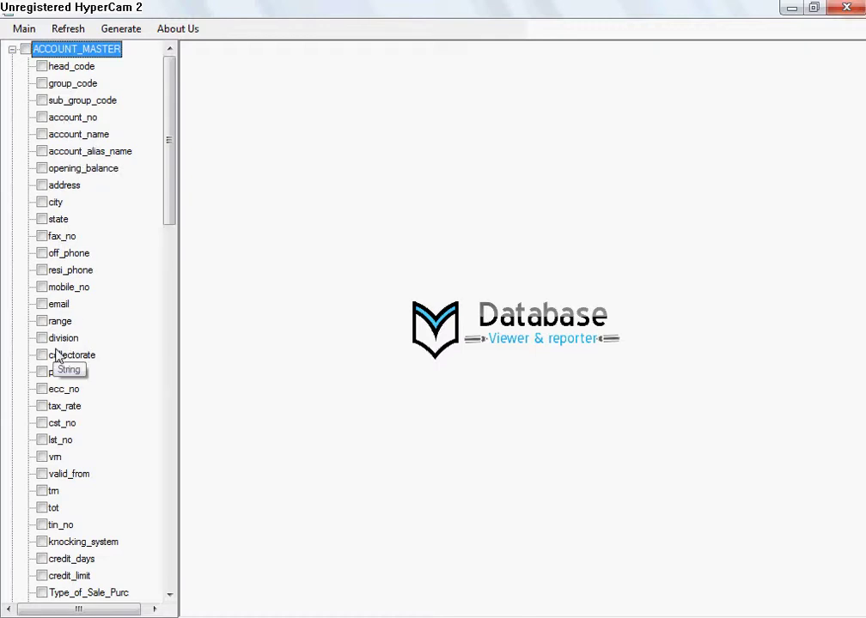
left_click(12, 49)
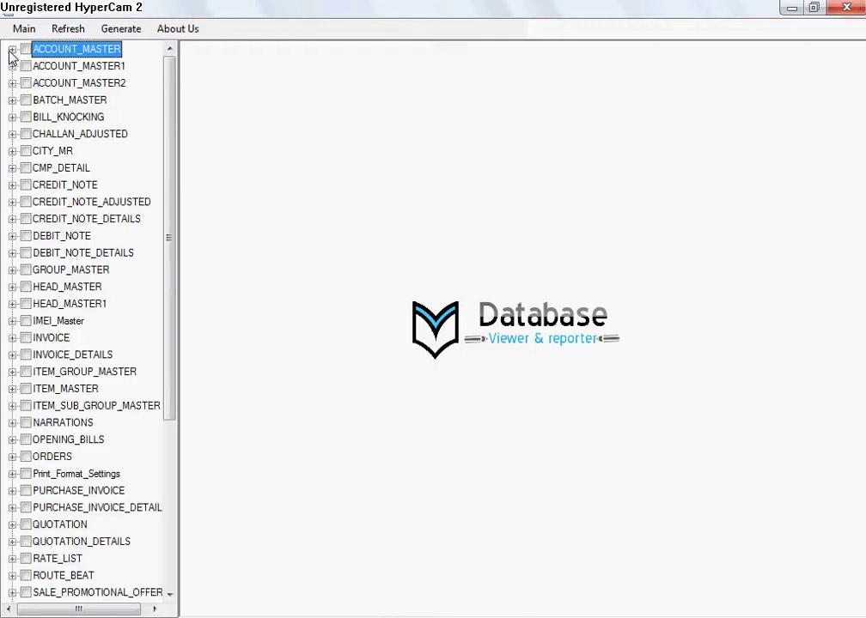
left_click(12, 49)
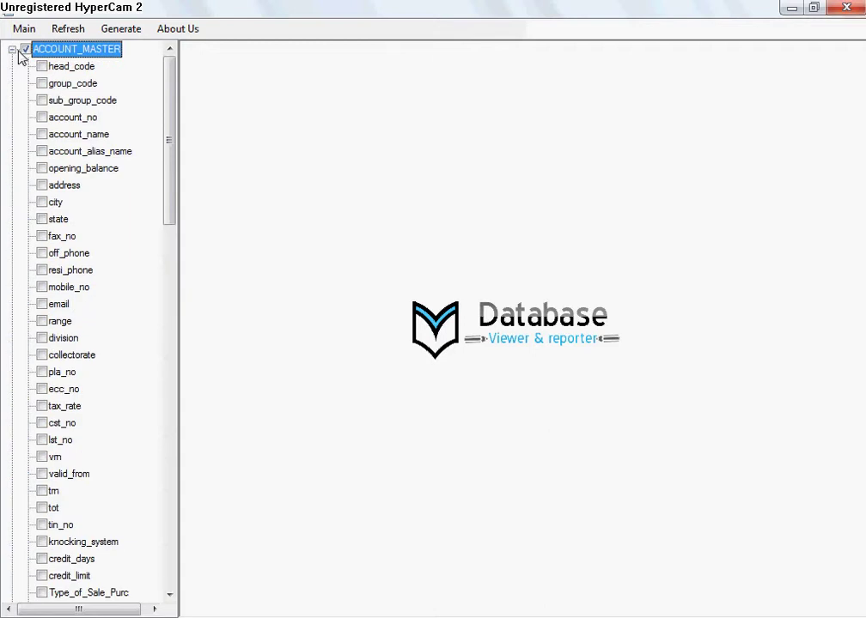
left_click(25, 49)
Step: Tick the group_code, sub_group_code, account_name, address, state and city columns
left_click(41, 83)
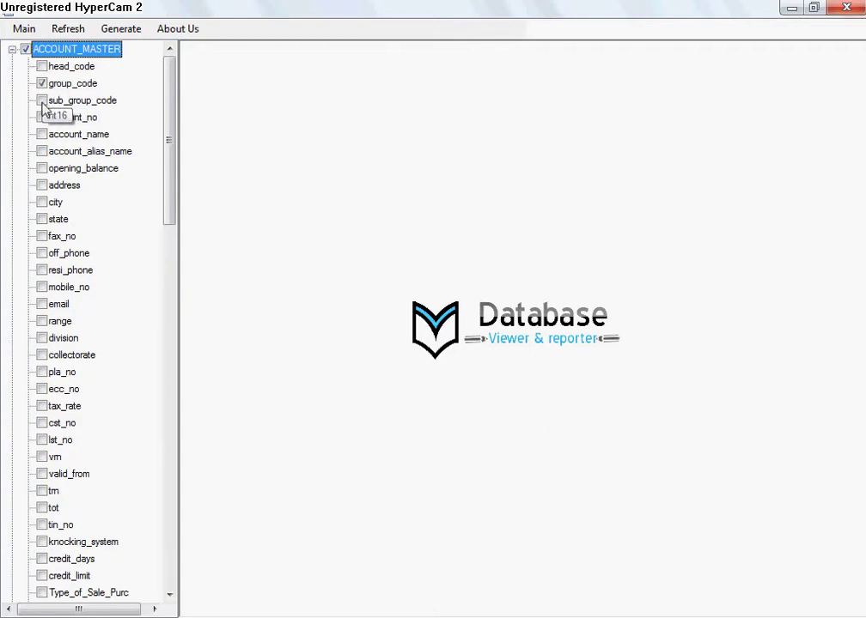
left_click(41, 100)
left_click(42, 134)
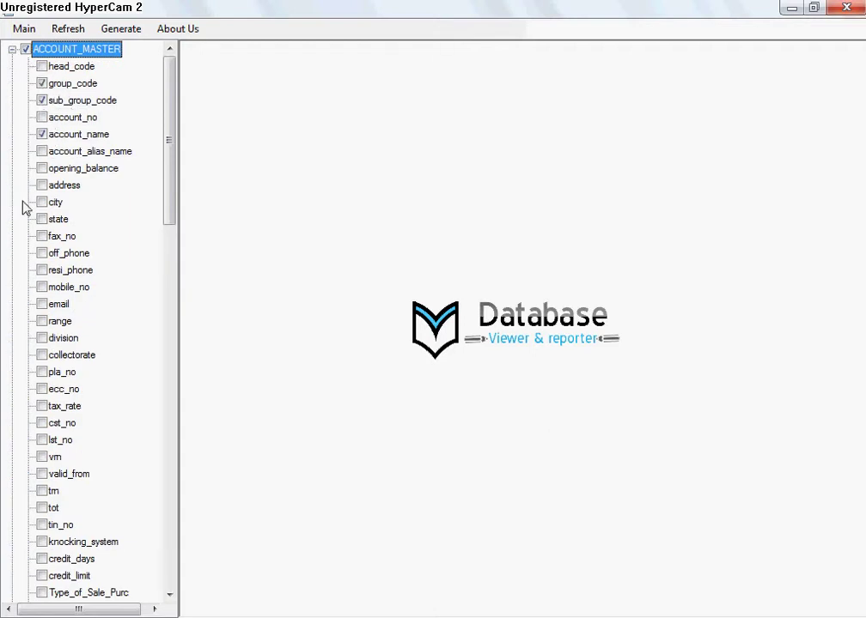
left_click(41, 185)
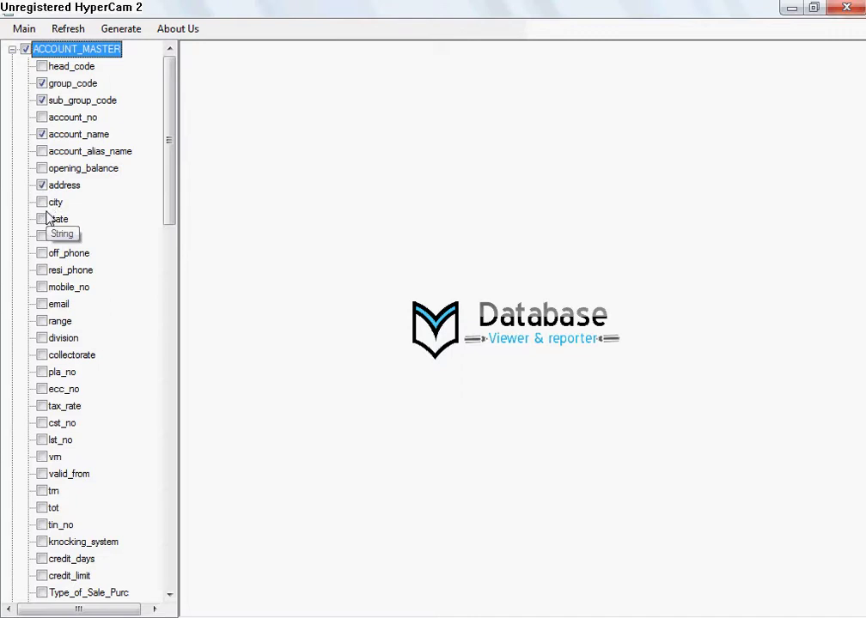
left_click(41, 219)
left_click(42, 202)
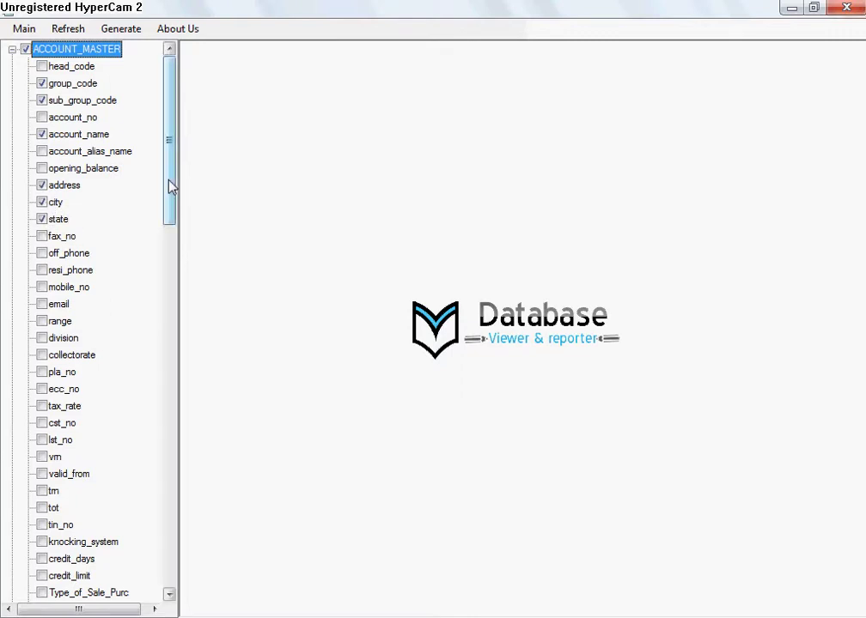
left_click_drag(170, 186, 160, 542)
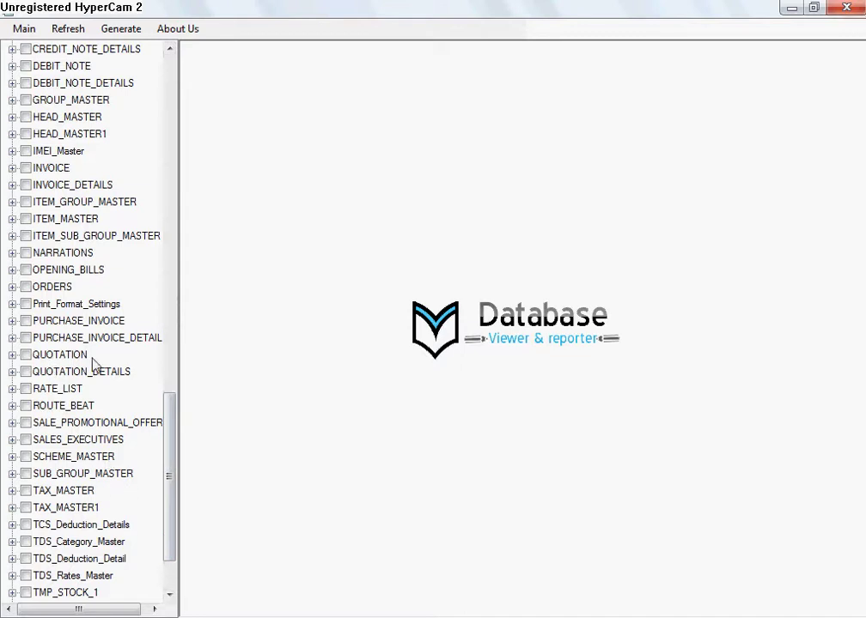
left_click_drag(178, 415, 170, 478)
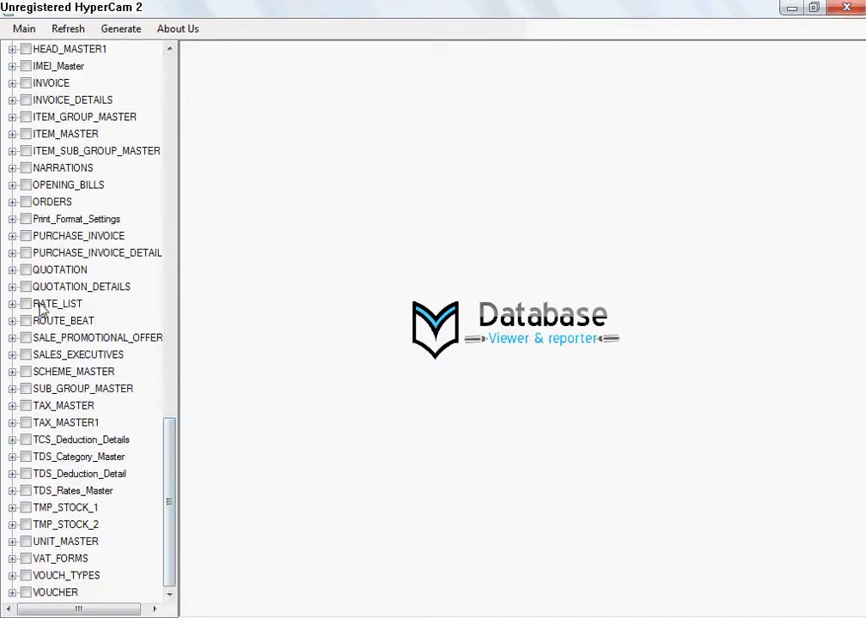
Step: Include ITEM_MASTER with its Item_Name, Unit, Unit1 and Unit2 columns
left_click(12, 134)
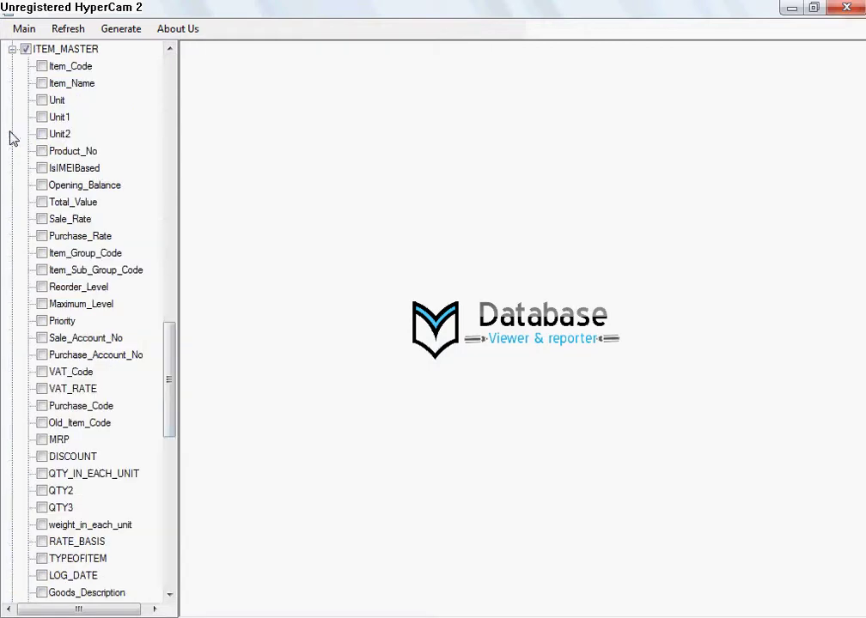
left_click(41, 83)
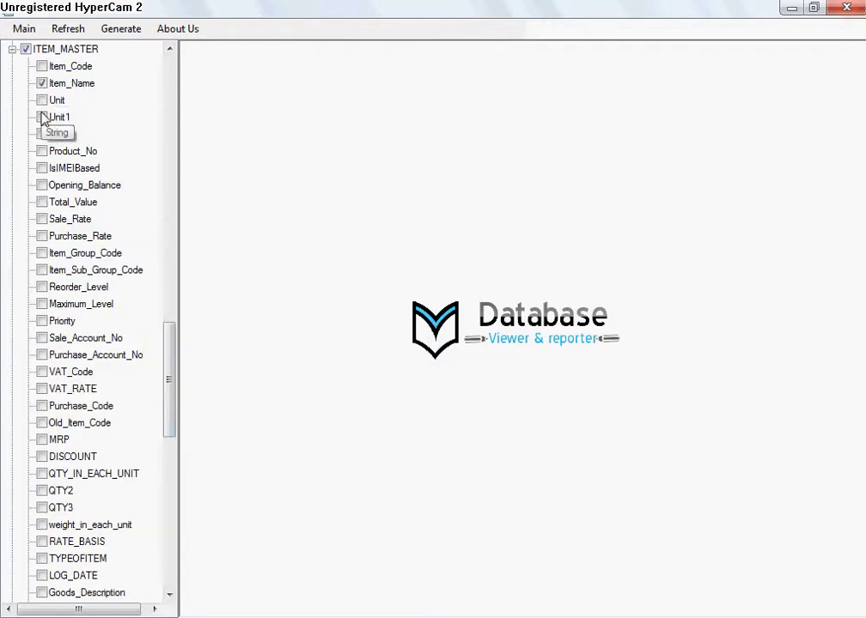
left_click(41, 116)
left_click(41, 100)
left_click(41, 133)
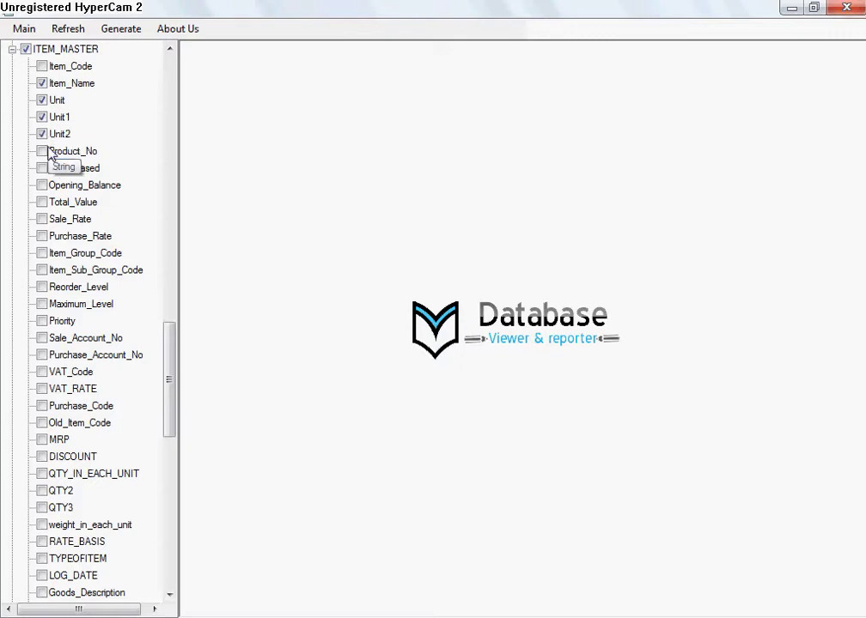
left_click(49, 151)
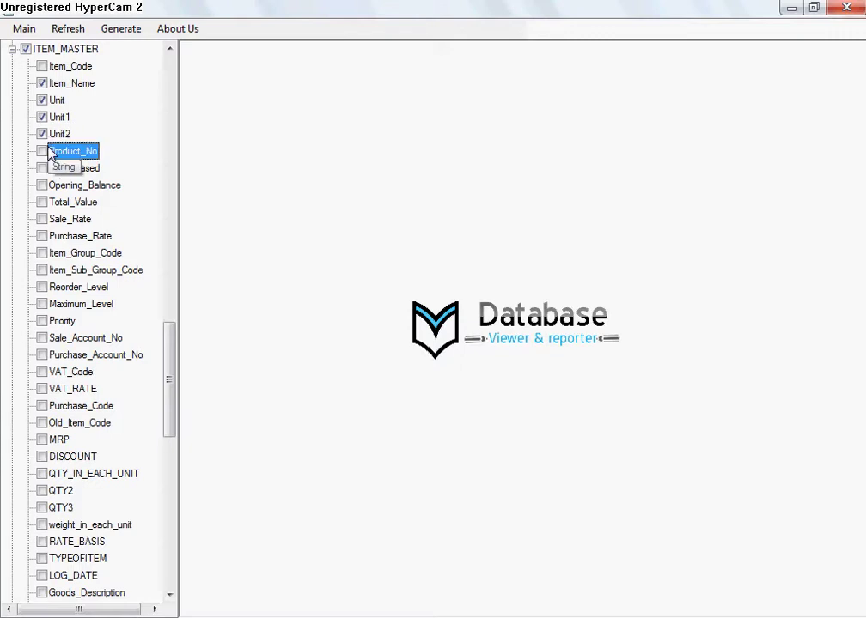
Step: Include the ORDERS table for output and show the Generate options
left_click_drag(169, 337, 172, 469)
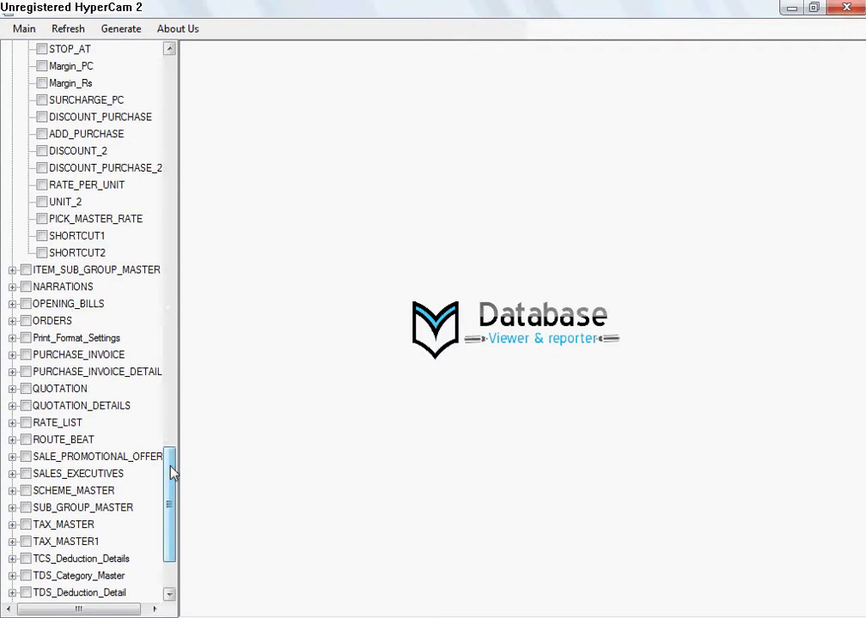
left_click(27, 320)
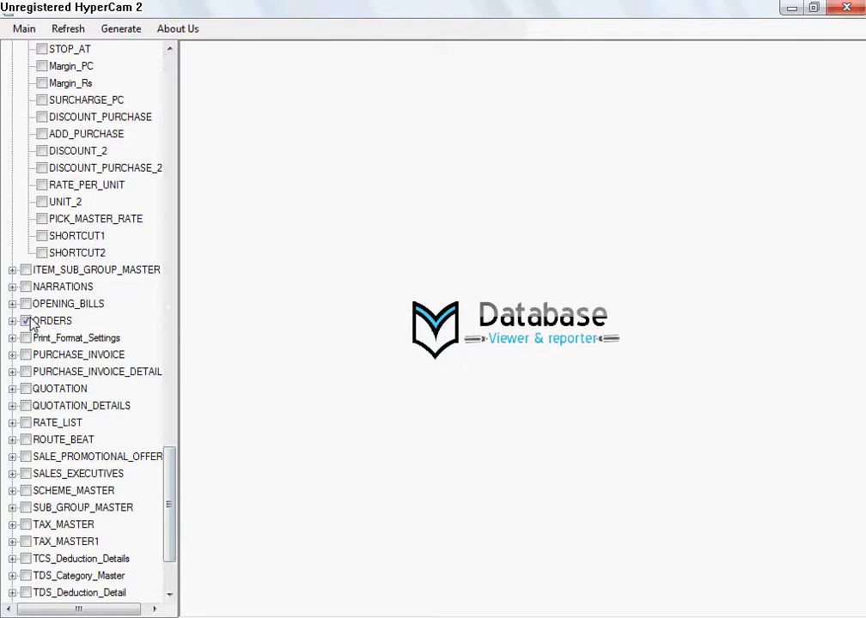
left_click(115, 33)
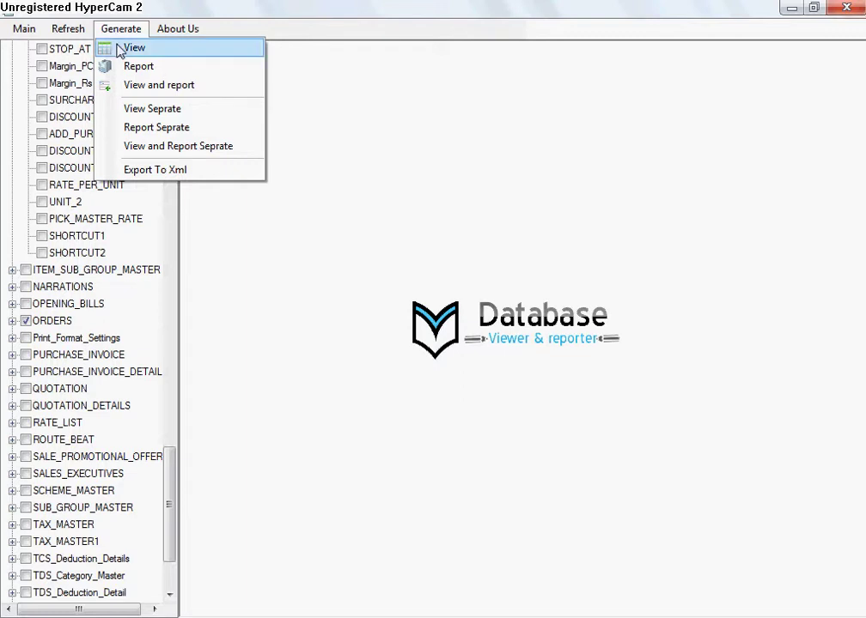
Step: Generate query views, close the ORDERS view and bring ACCOUNT_MASTER's view to the front
left_click(124, 48)
left_click_drag(330, 140, 342, 321)
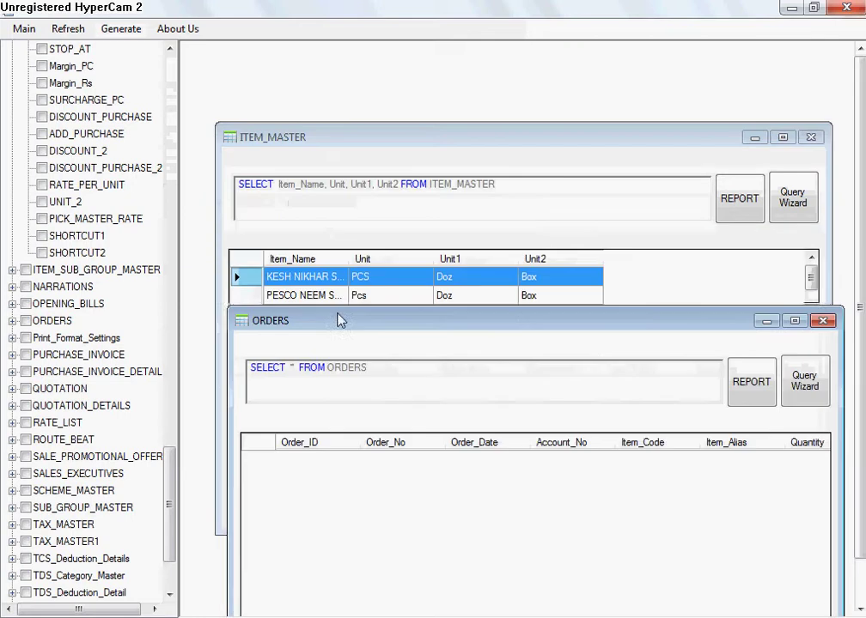
left_click(823, 320)
left_click_drag(706, 140, 670, 348)
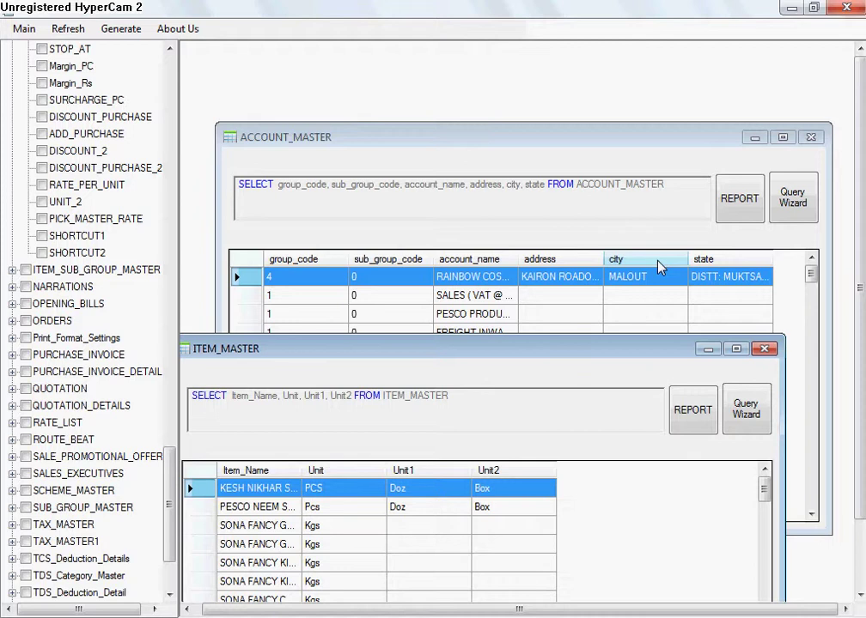
left_click(587, 164)
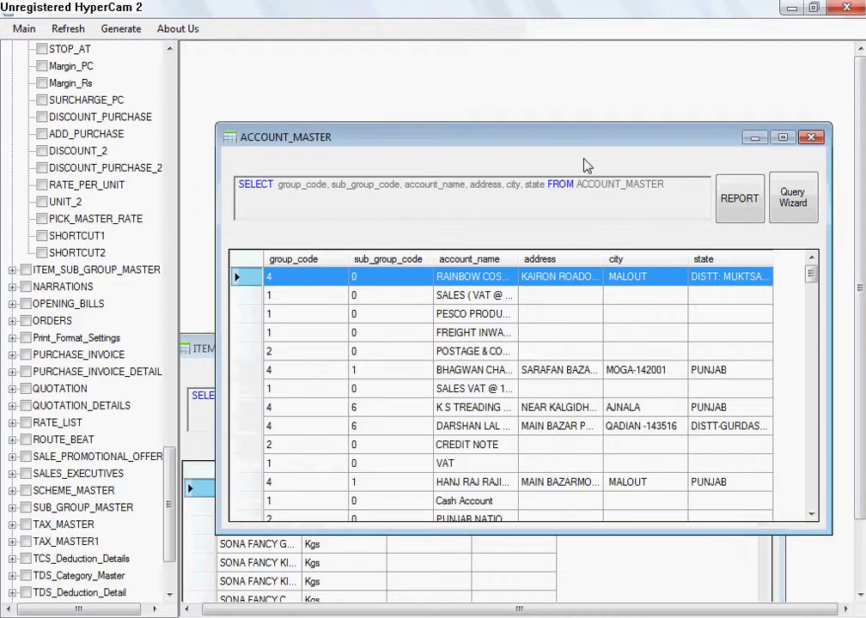
Step: Append WHERE group_code=4 to the ACCOUNT_MASTER query in the query editor and save it
left_click(794, 199)
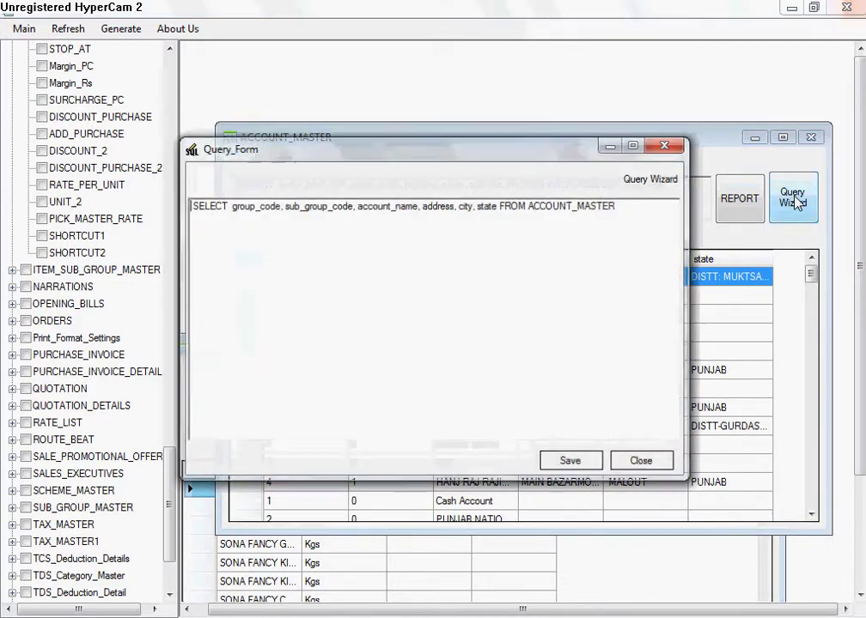
left_click_drag(537, 149, 560, 364)
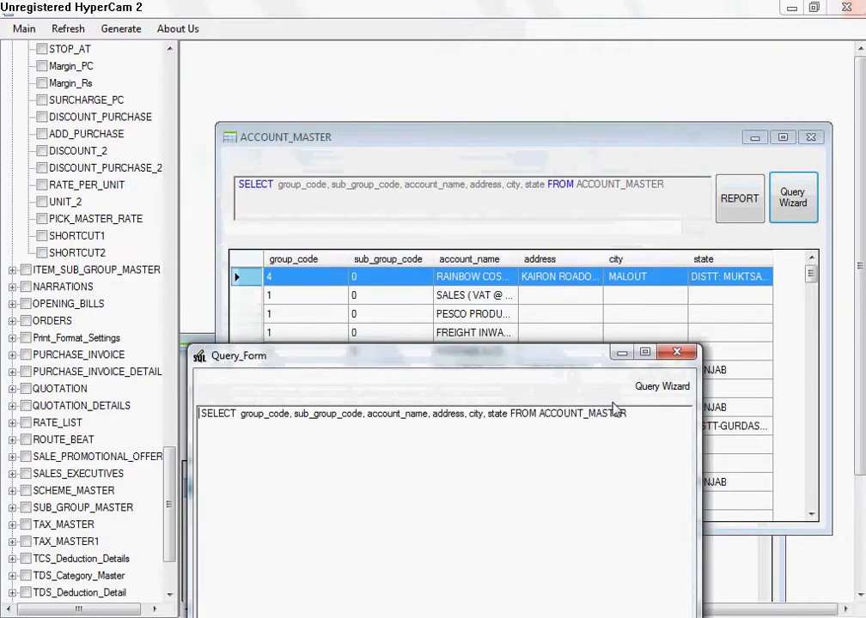
left_click(651, 414)
type("whe")
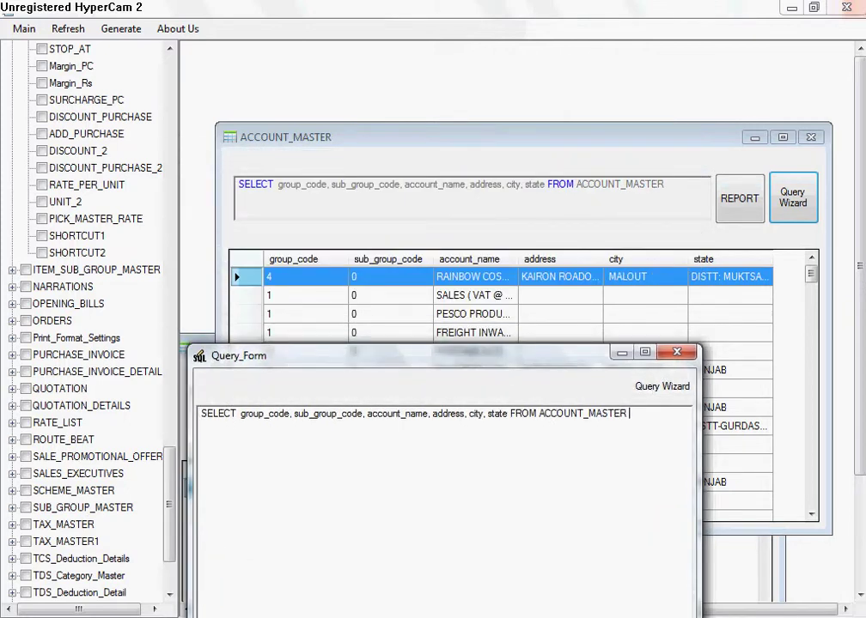
type("re")
key("BackSpace")
key("BackSpace")
key("BackSpace")
key("BackSpace")
key("BackSpace")
type("WHERE group_code=4")
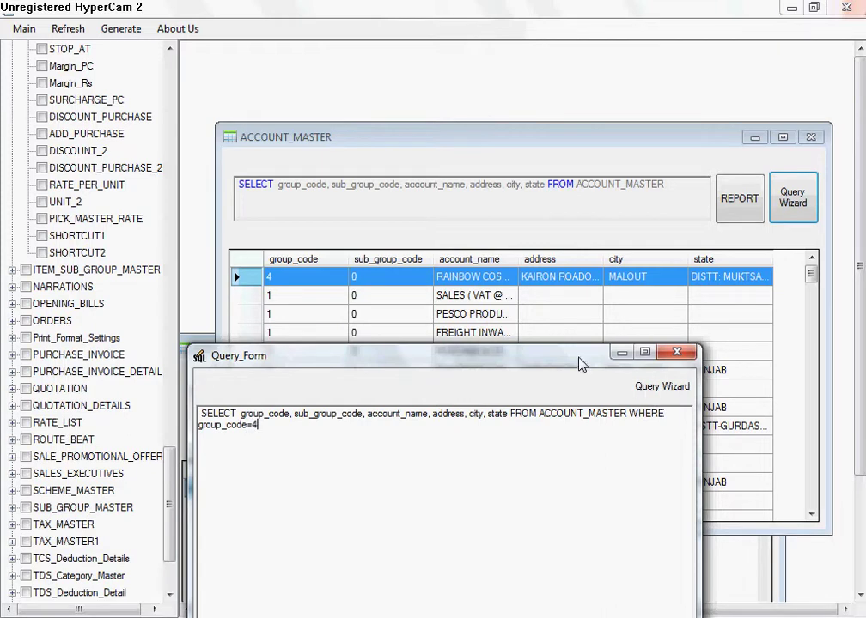
left_click_drag(583, 360, 598, 257)
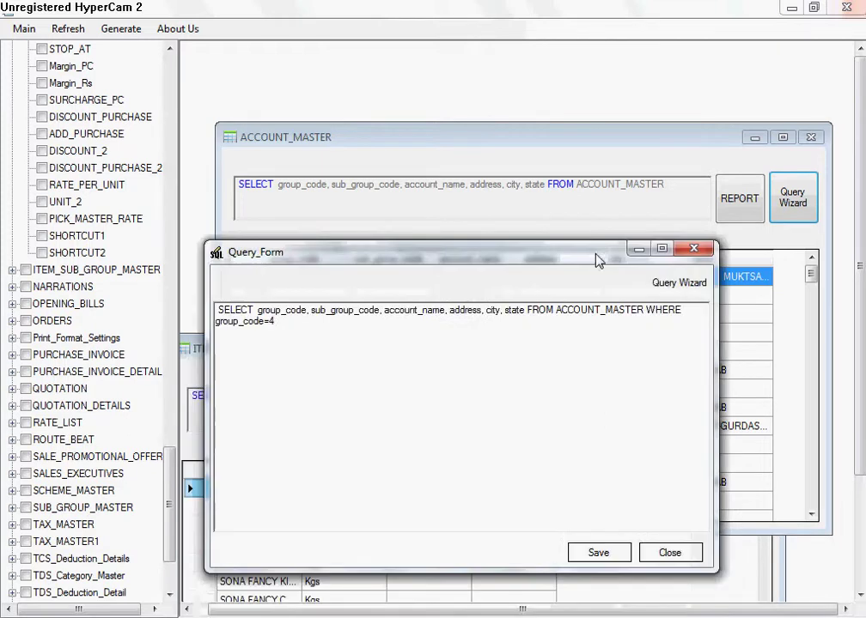
left_click(599, 553)
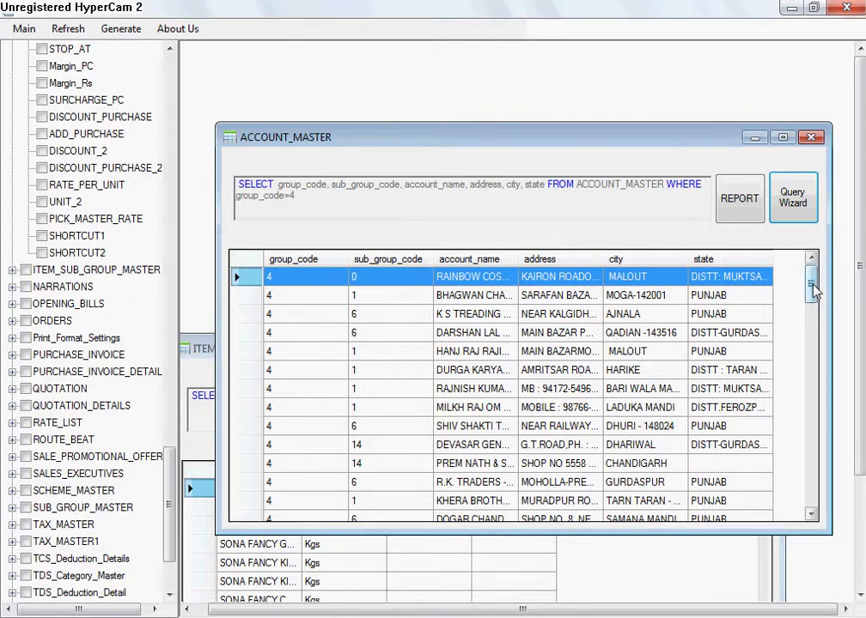
Step: Scroll through the filtered grid and generate a report of the group 4 accounts
left_click_drag(814, 289, 814, 486)
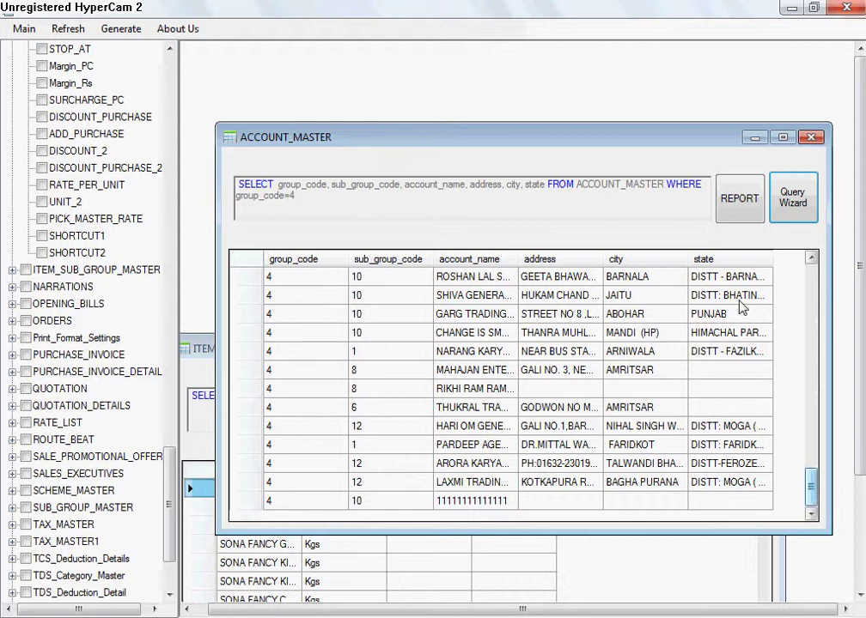
left_click(738, 199)
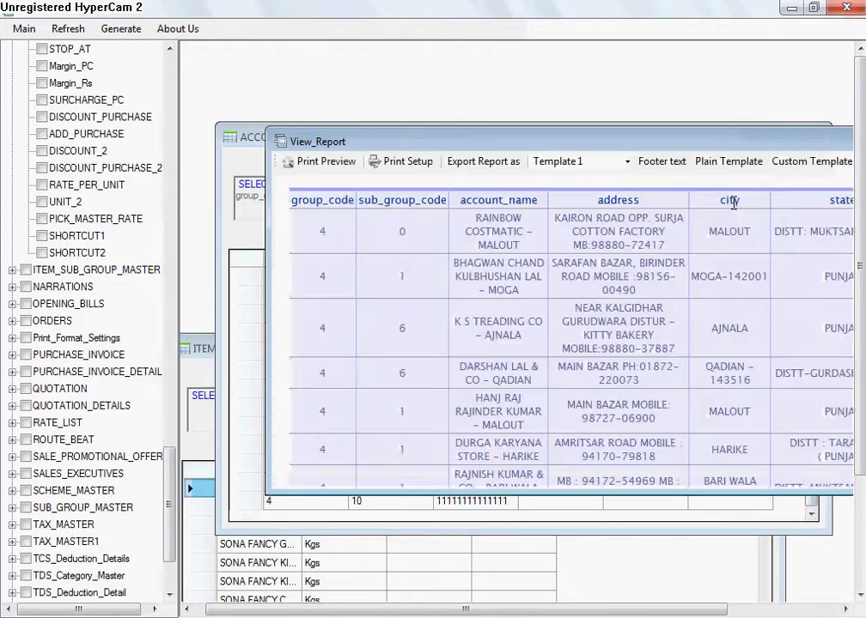
Step: Maximize the report, try Templates 5 and 7, settle on Template 4, then open footer text
double_click(667, 141)
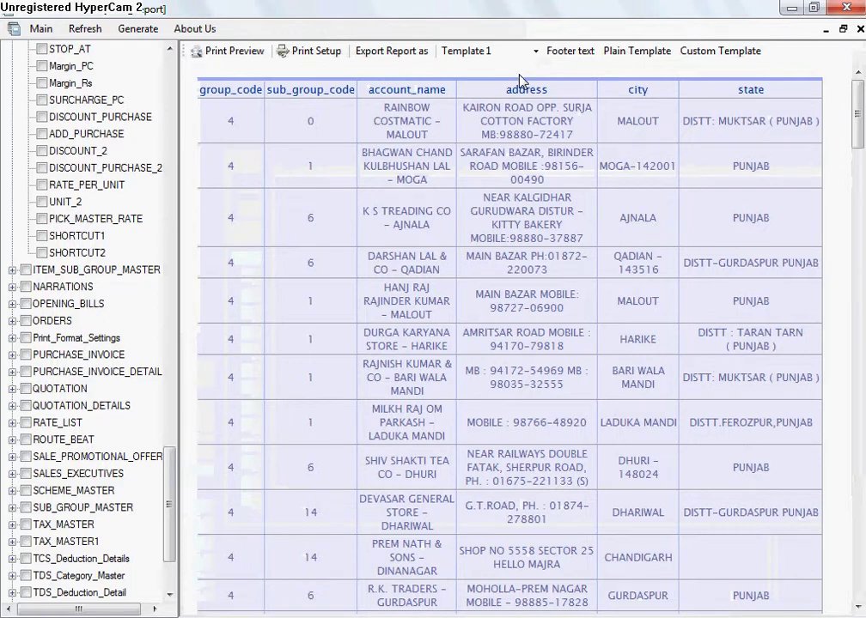
left_click(486, 51)
left_click(458, 119)
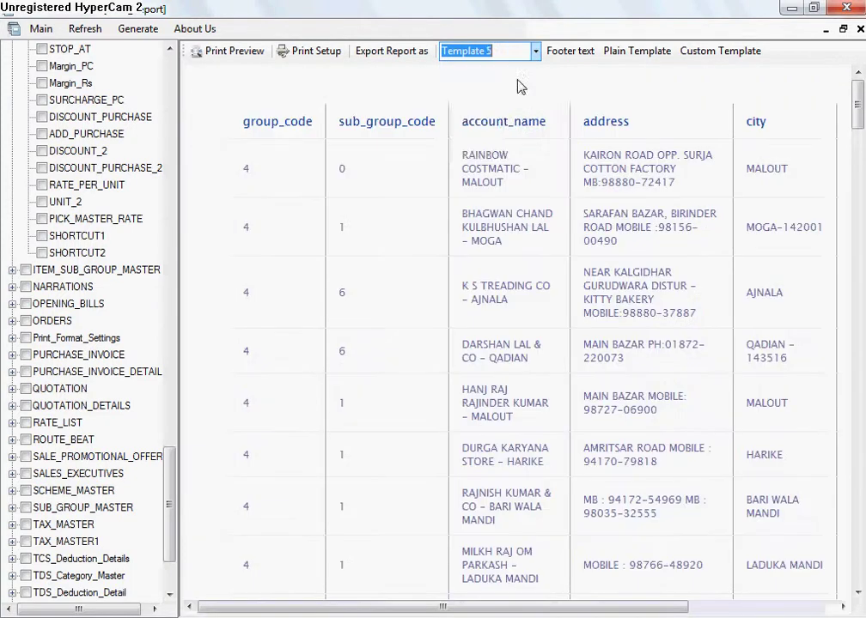
left_click(534, 51)
left_click(464, 145)
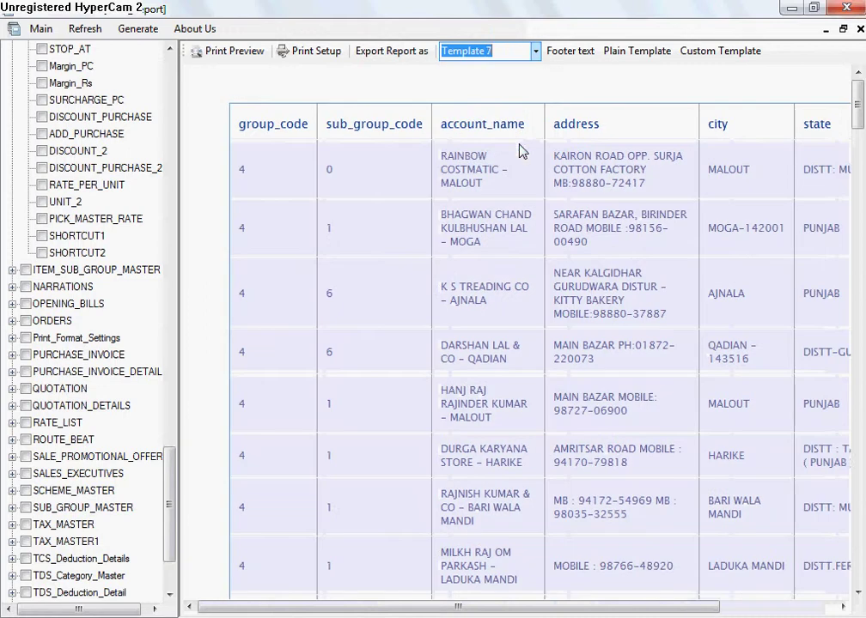
left_click(534, 51)
left_click(462, 106)
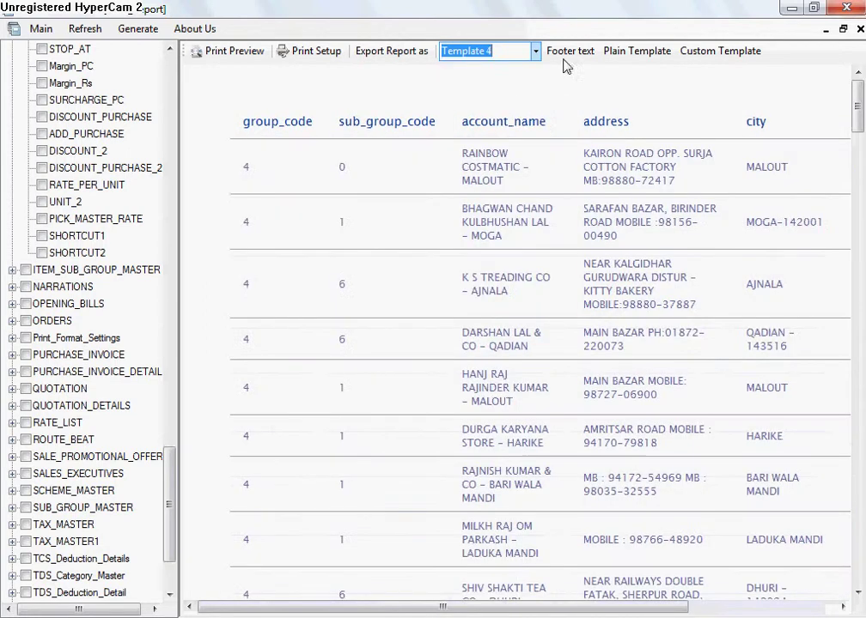
left_click(571, 52)
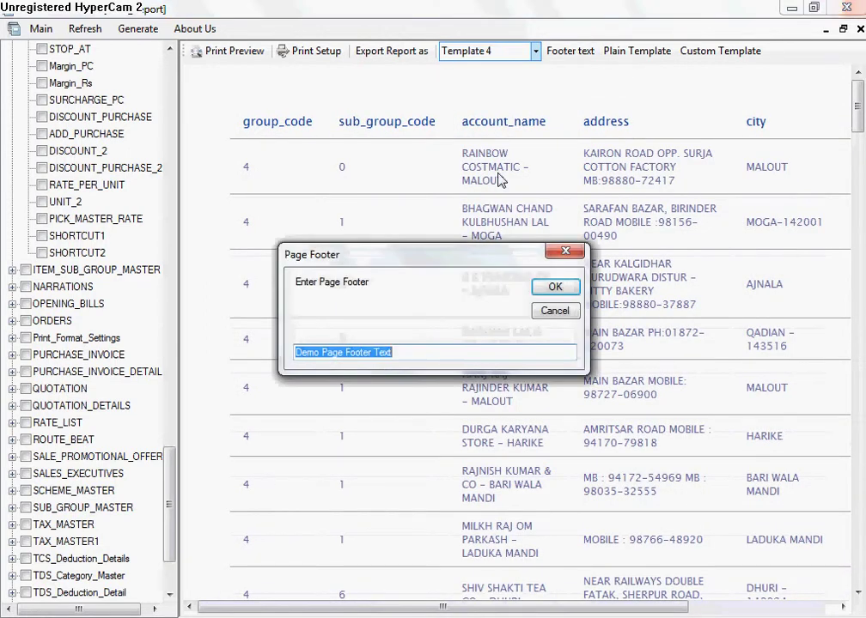
Step: Set the page footer to the presenter's name and the report footer to Techsapphire
key("BackSpace")
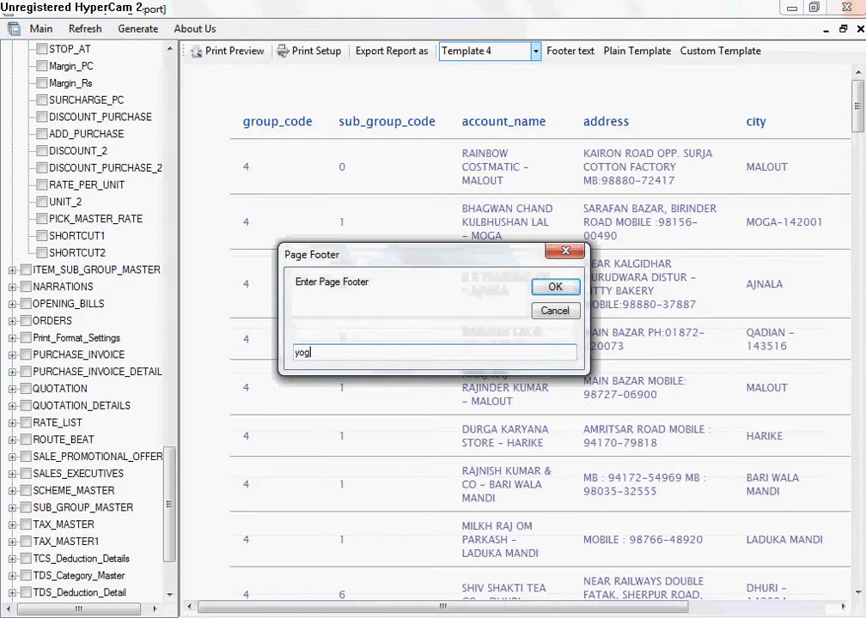
type("yogesh")
key("Return")
type("T")
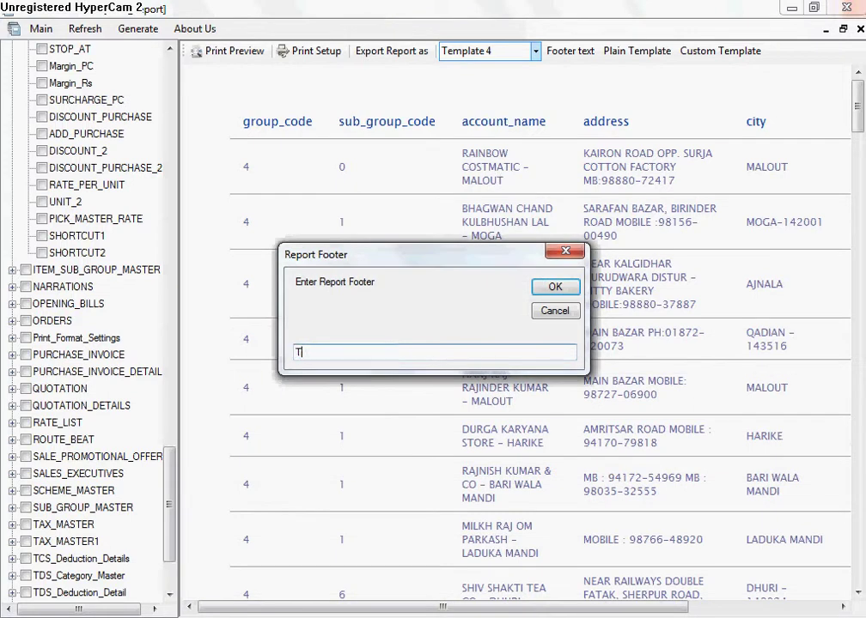
type("echsapphire")
key("Return")
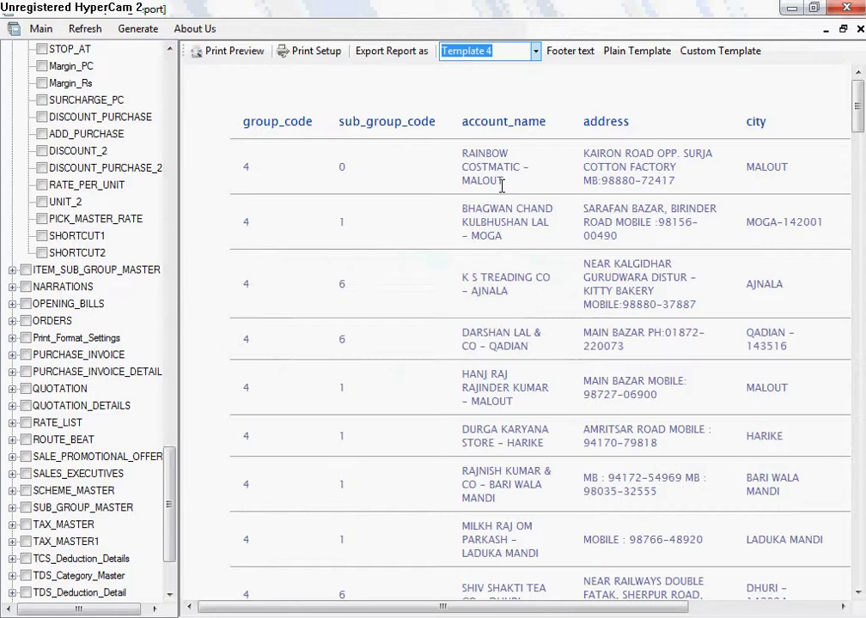
middle_click(505, 195)
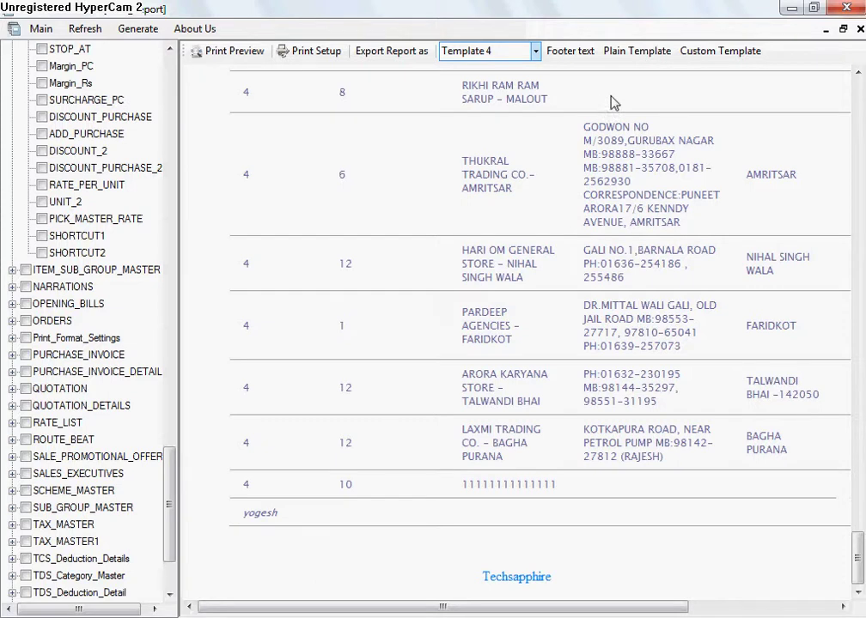
Step: Re-enter the footer text: the presenter's name as page footer, Techsapp as report footer
left_click(671, 55)
type("Y")
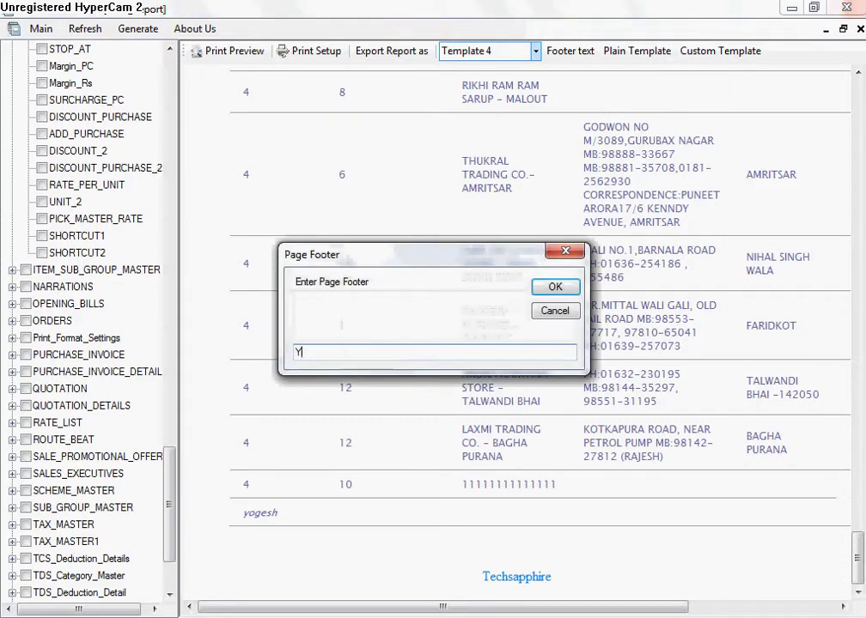
type("ogesh")
key("Return")
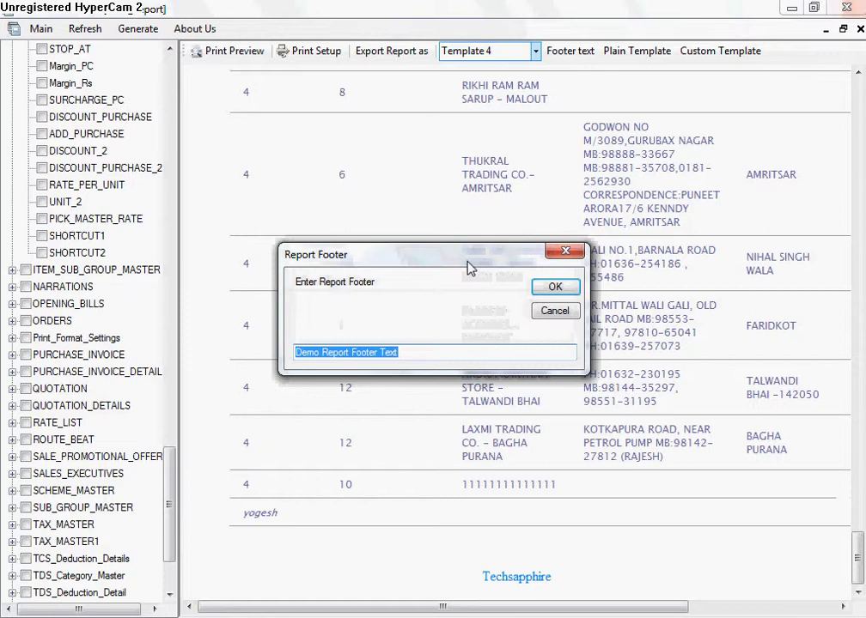
type("Techsapphire")
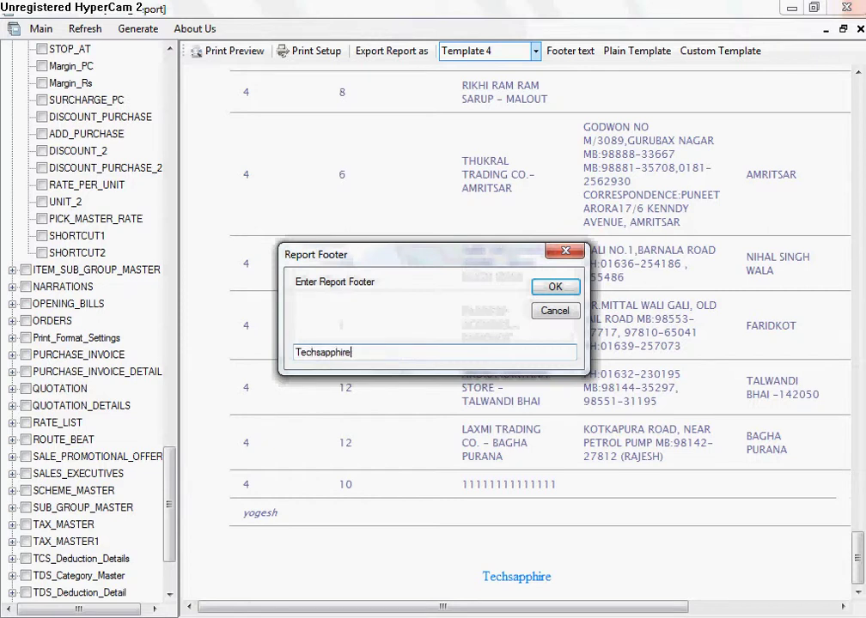
key("Return")
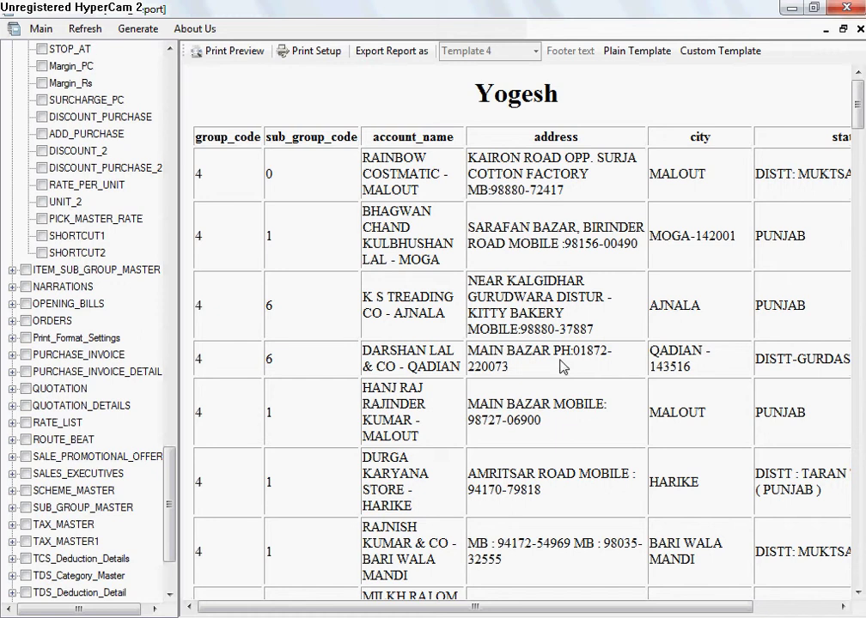
Step: Look at the custom template settings and close them unchanged
scroll(562, 367, "down", 20)
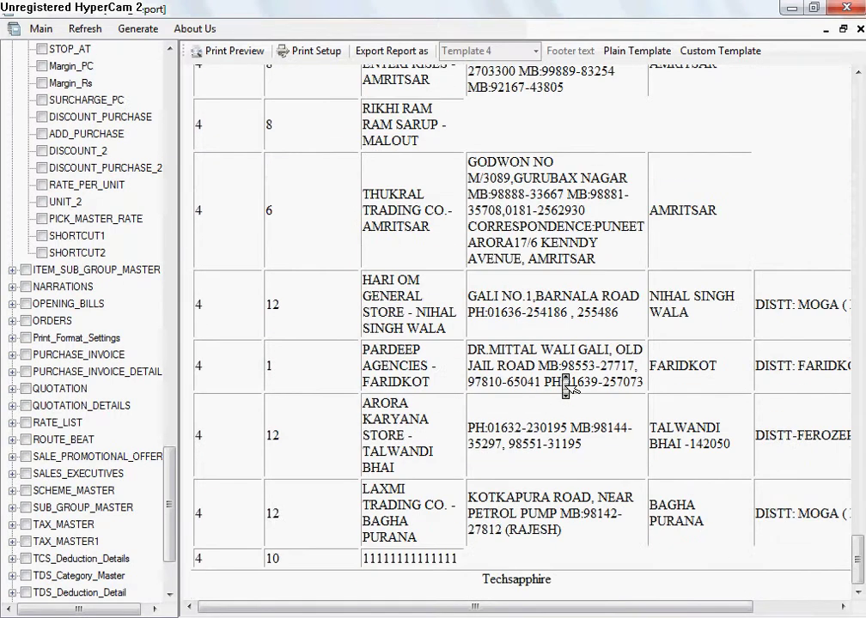
left_click(708, 54)
left_click(721, 156)
Step: Export the group 4 account report to a new Microsoft Excel workbook
middle_click(316, 188)
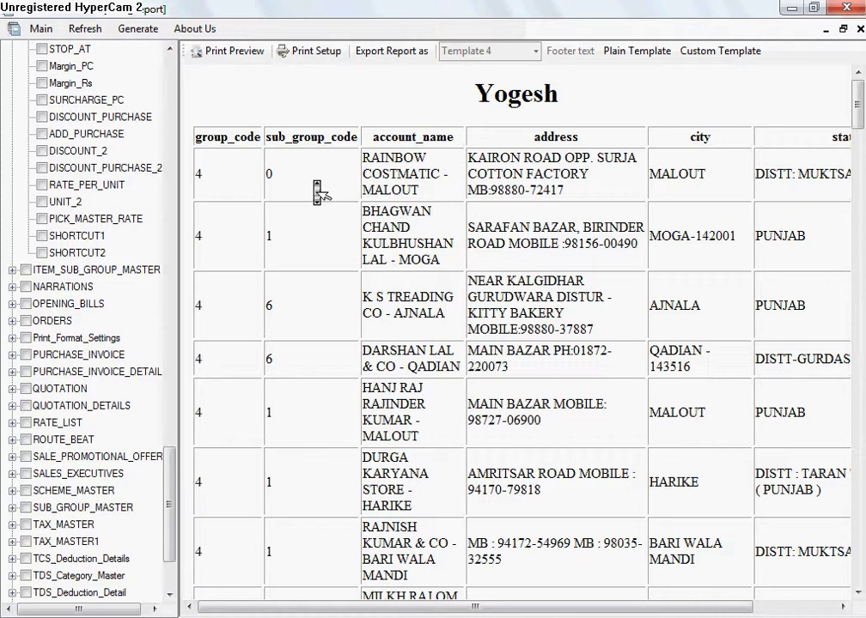
middle_click(322, 195)
right_click(469, 212)
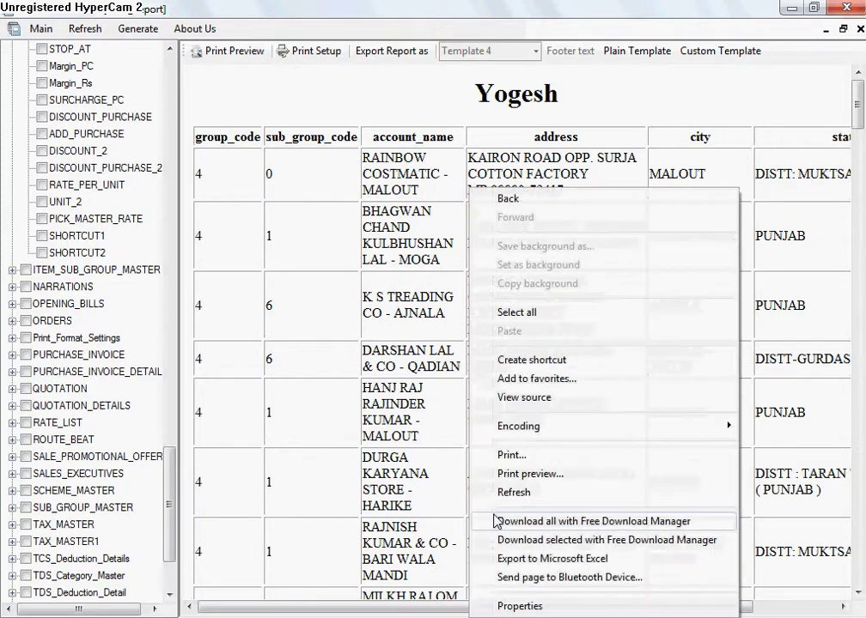
left_click(506, 559)
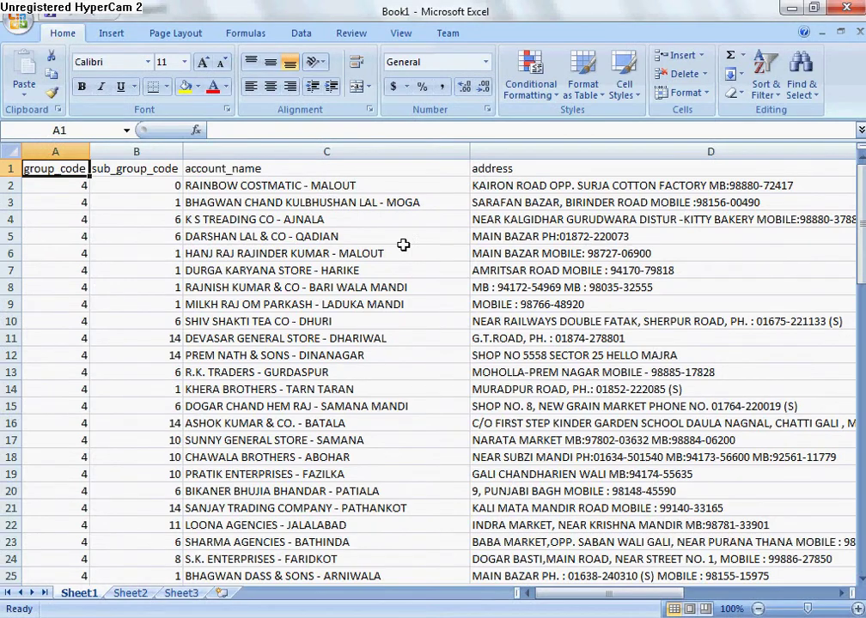
Step: Look over the exported data, then close Excel's Book1 without saving
middle_click(407, 256)
scroll(411, 258, "down", 20)
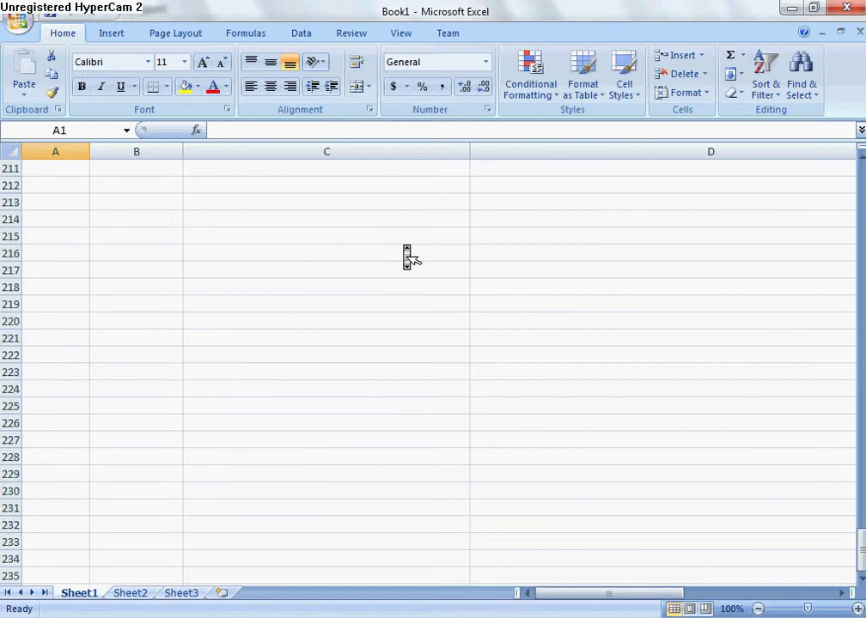
scroll(410, 257, "up", 20)
scroll(407, 256, "up", 20)
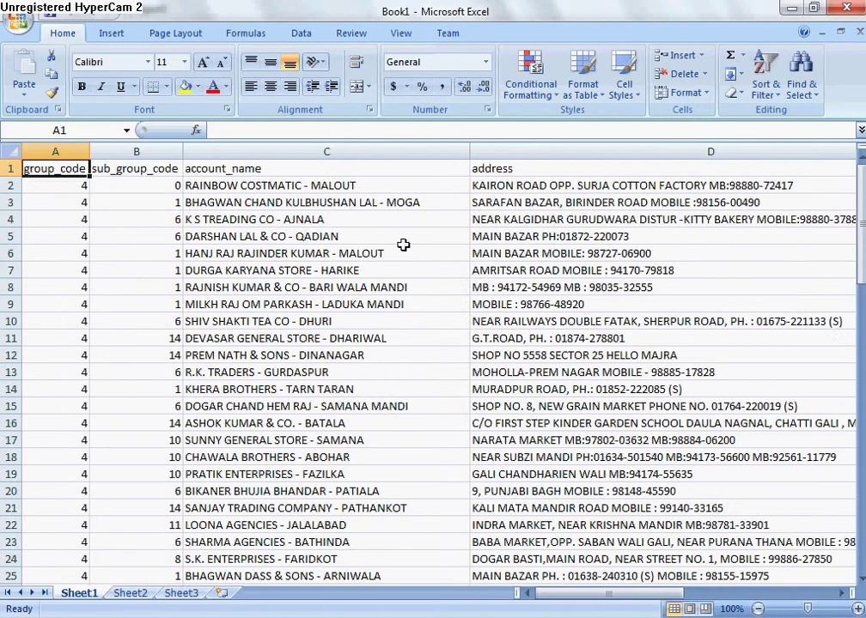
scroll(407, 256, "down", 3)
scroll(407, 256, "up", 3)
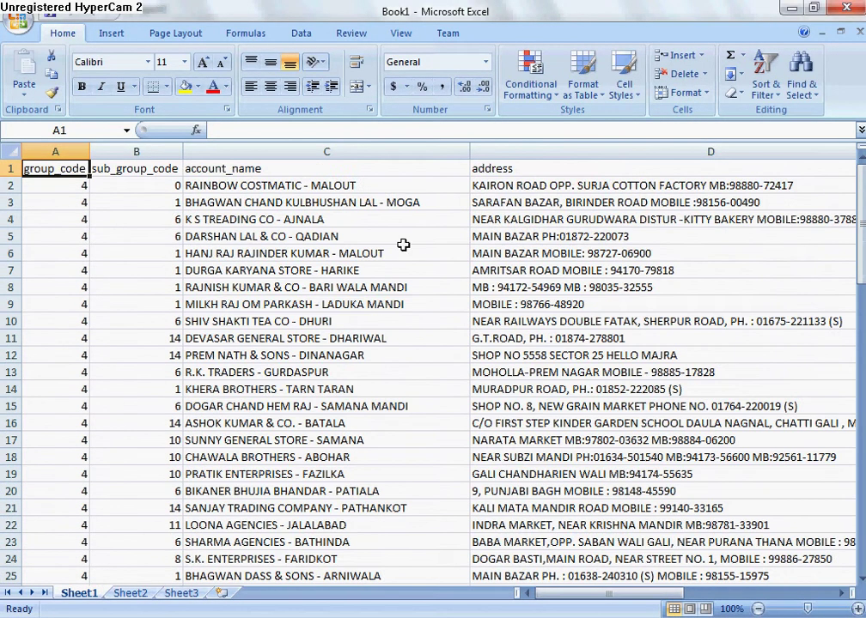
left_click(859, 8)
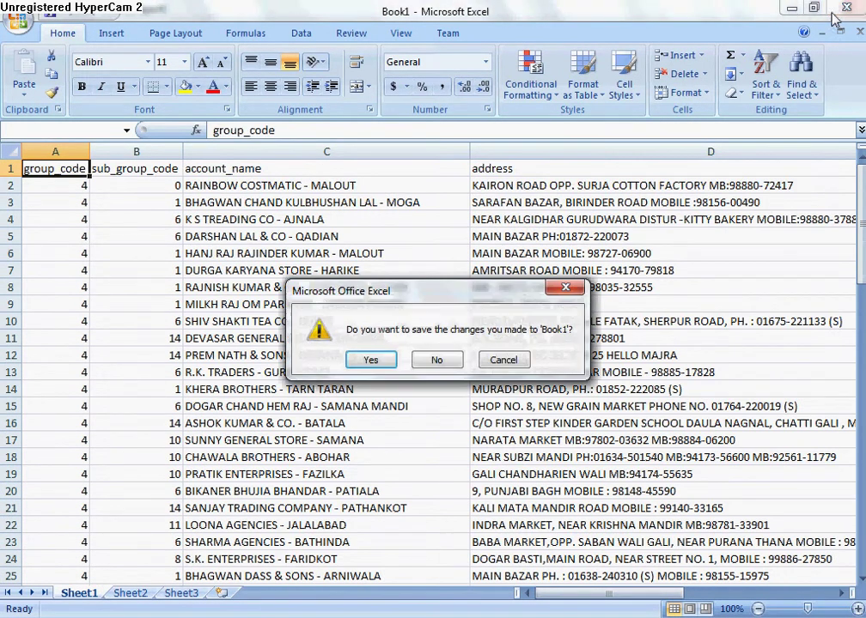
left_click(458, 360)
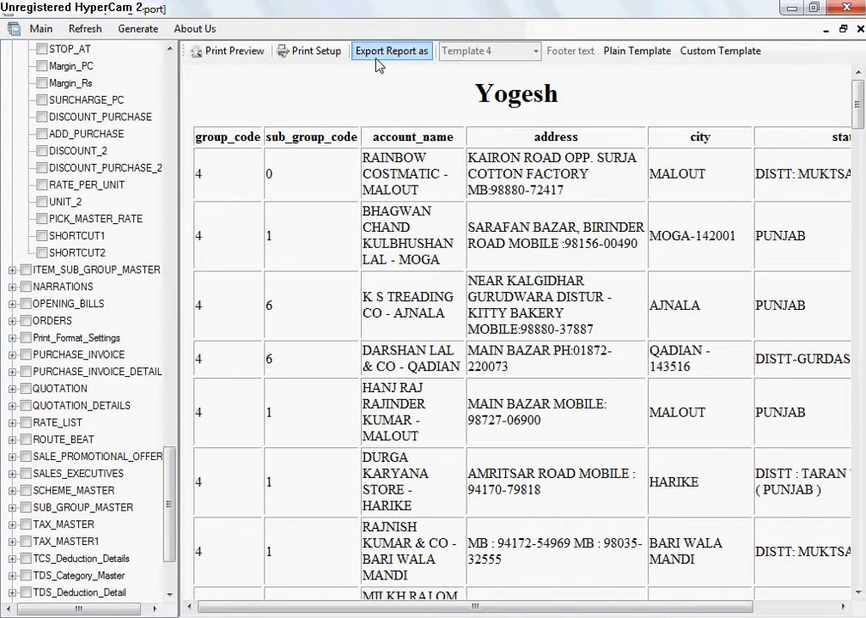
Step: Save the report to the Desktop as REPORT.mht in Web Archive (*.mht) format
left_click(375, 52)
left_click(381, 91)
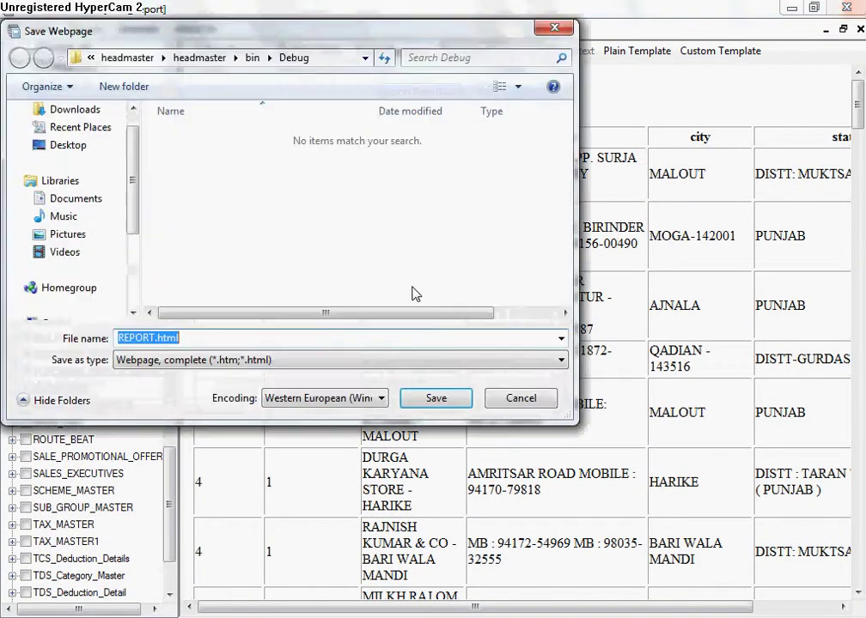
left_click(348, 361)
left_click(347, 388)
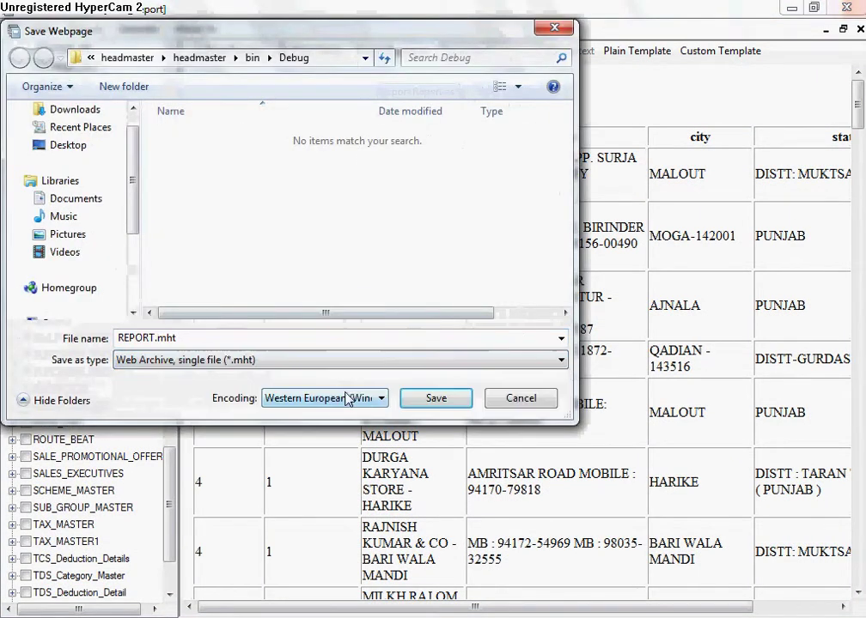
left_click(72, 144)
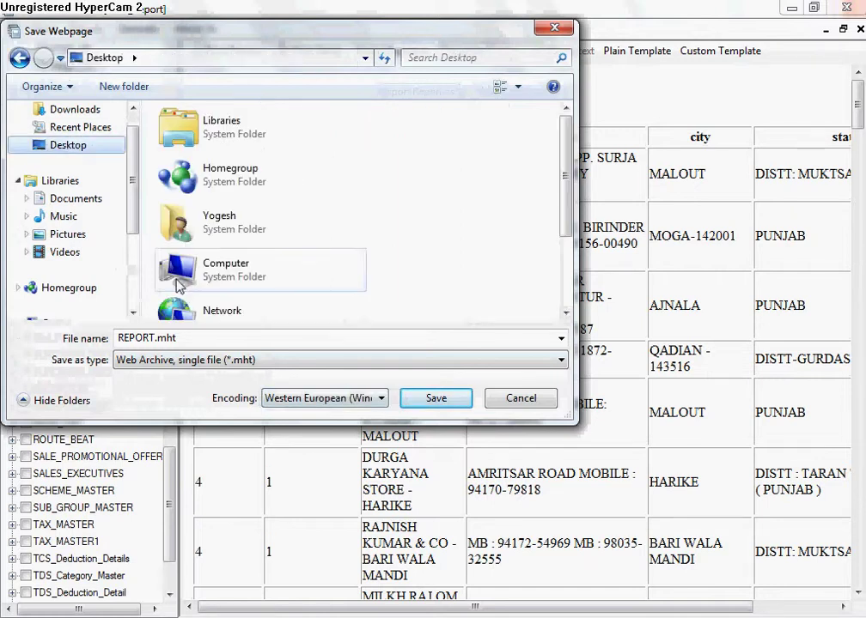
left_click(436, 398)
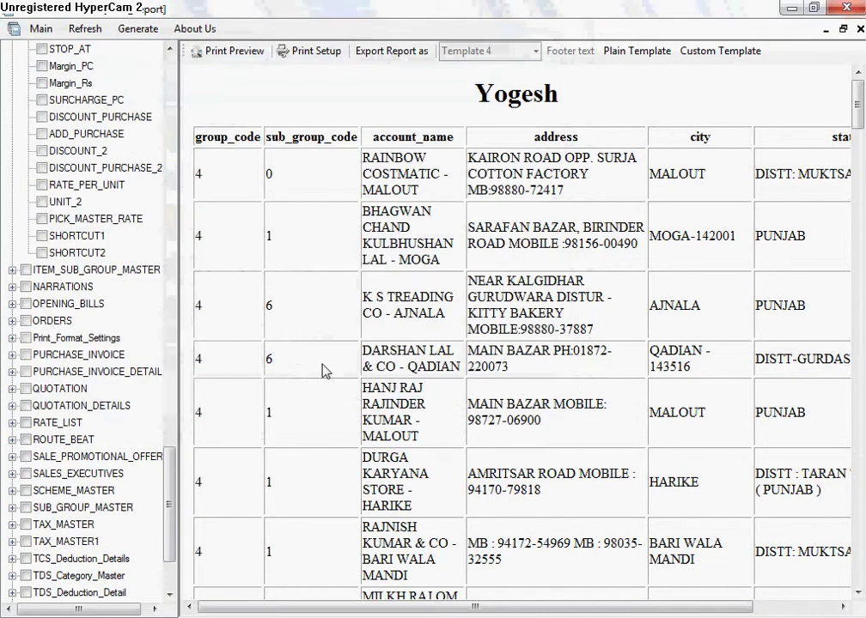
key("super+d")
Step: Open REPORT.mht in a maximized Internet Explorer and scroll through the account records
double_click(32, 488)
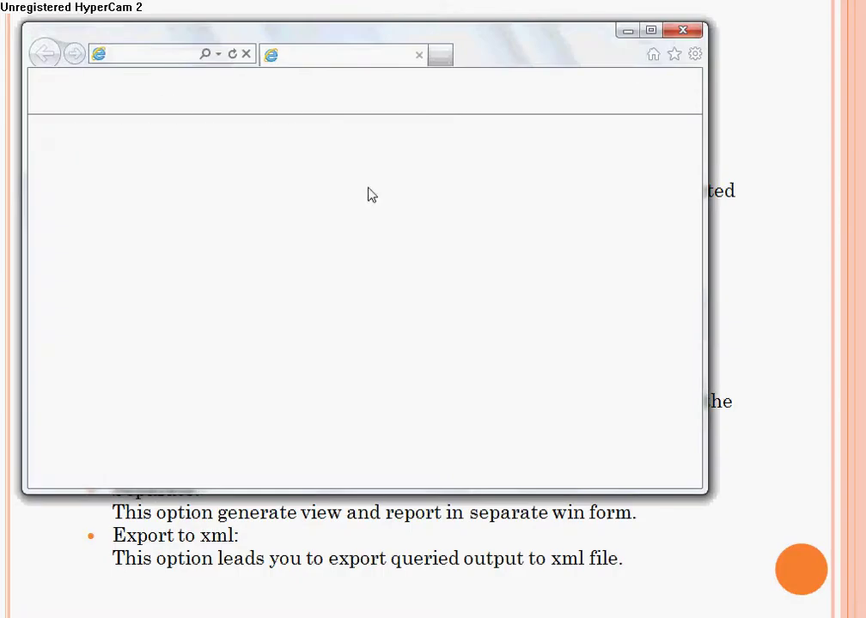
left_click(651, 31)
middle_click(437, 220)
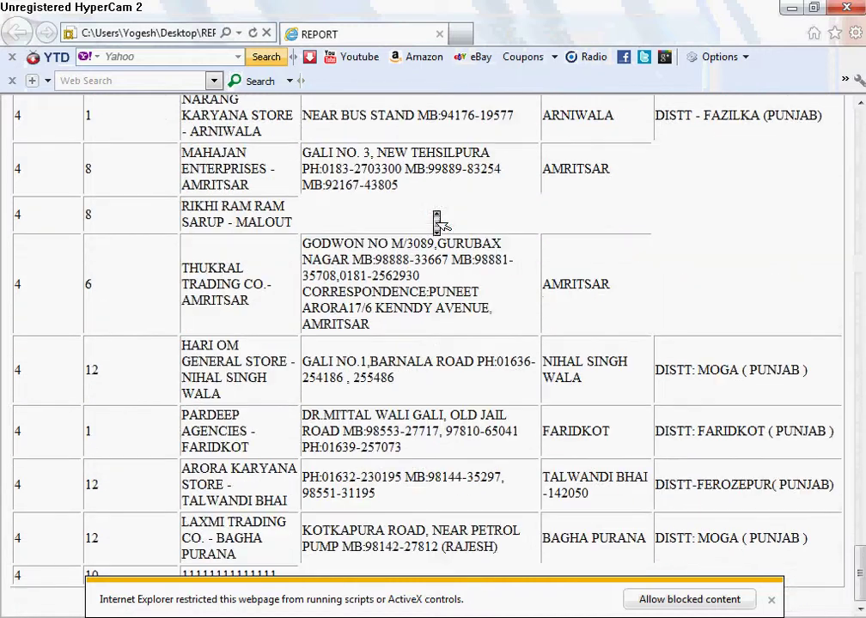
Step: Close Internet Explorer and dismiss its 'stopped working' crash notice
left_click(846, 9)
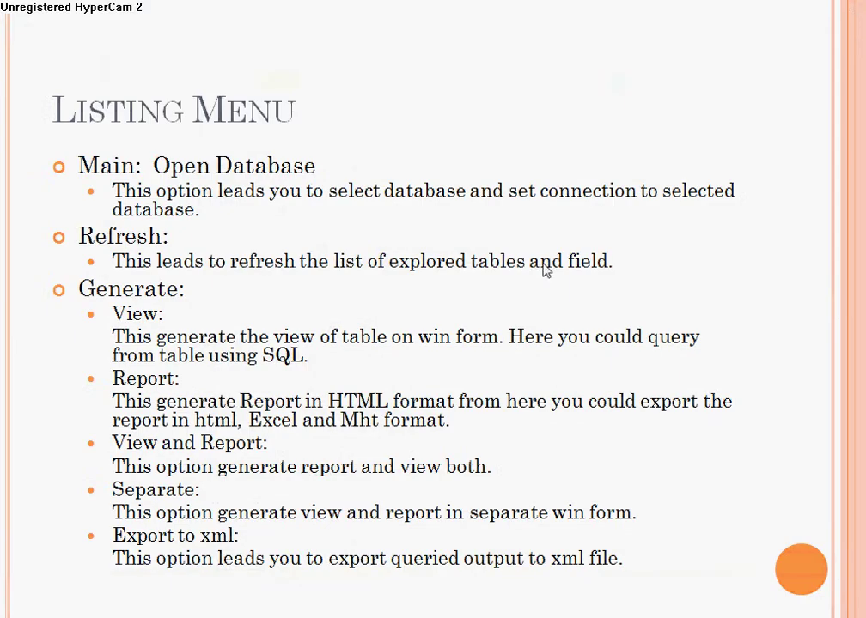
key("super+Tab")
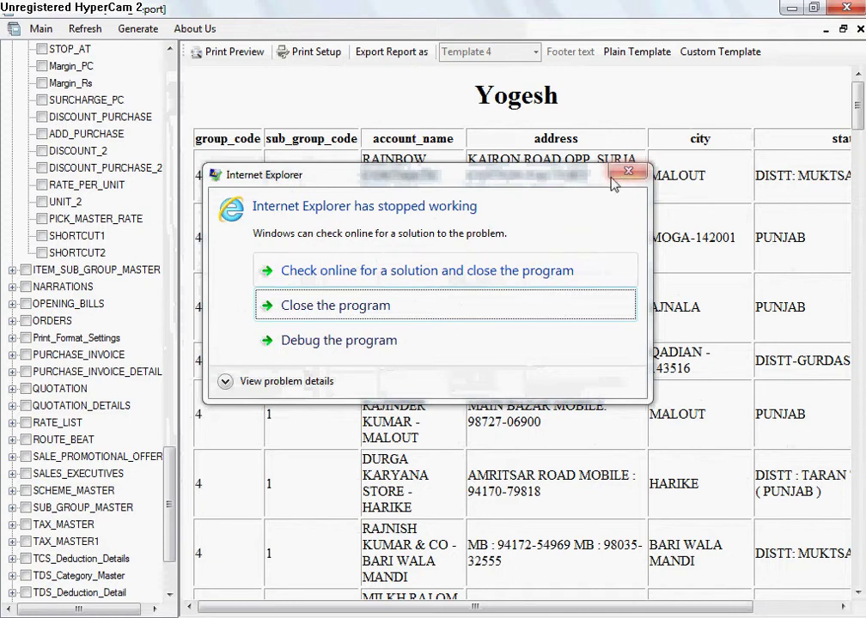
left_click(627, 171)
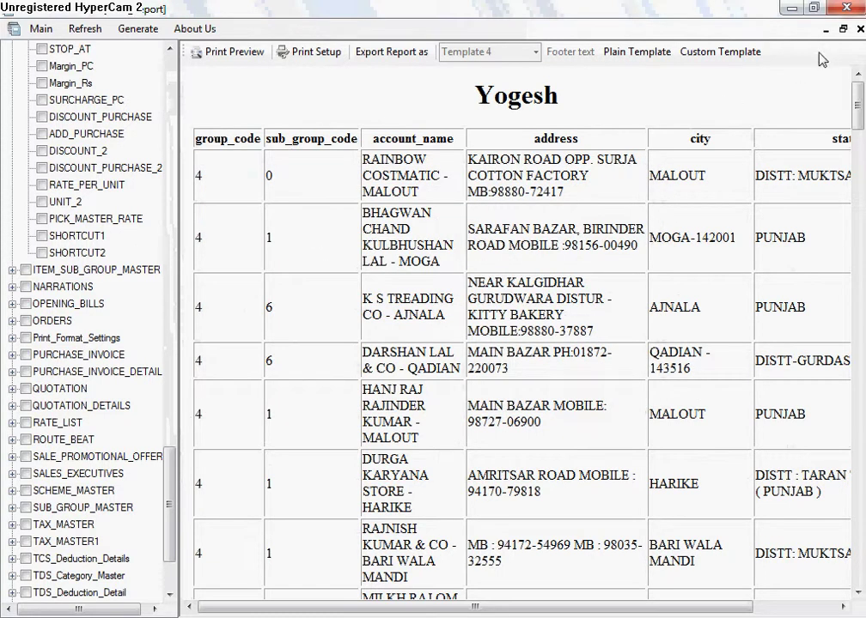
Step: Preview the report for printing with a raised bottom margin, giving seven pages, and bring up Page Setup
left_click(233, 52)
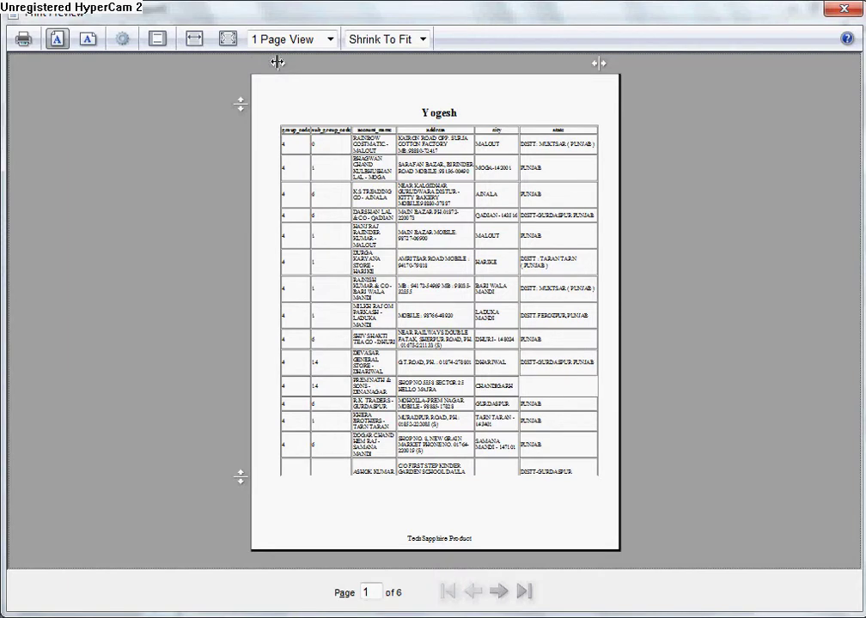
left_click_drag(278, 62, 329, 62)
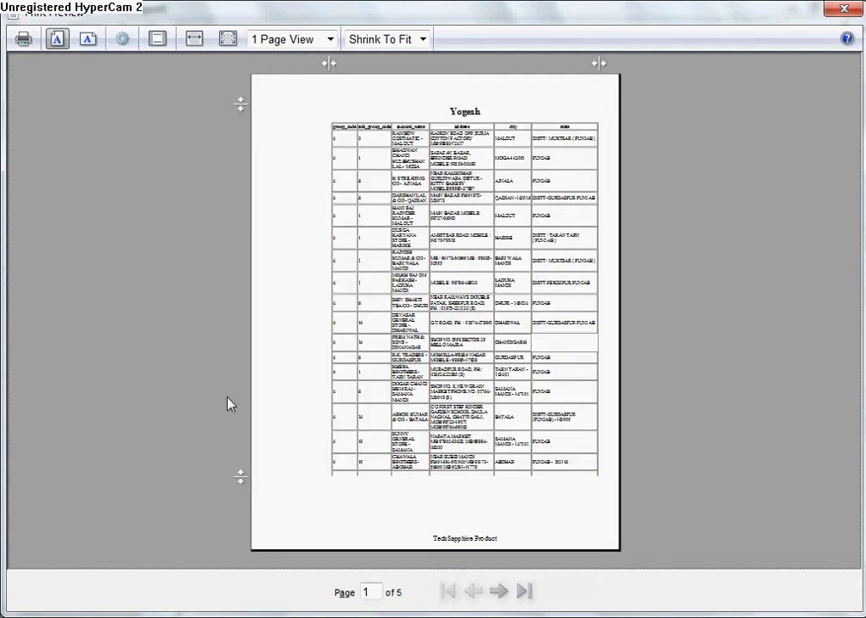
left_click_drag(240, 477, 242, 430)
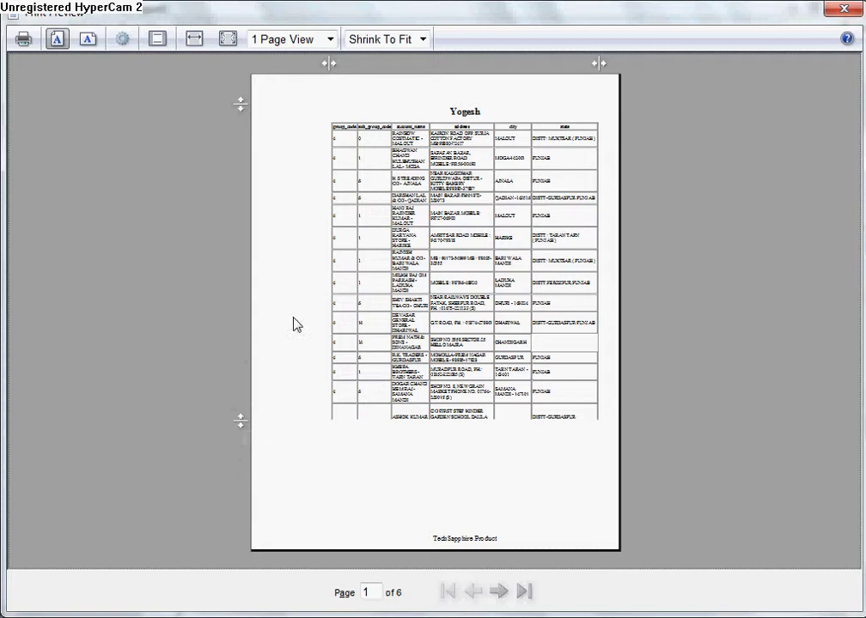
left_click_drag(329, 62, 276, 64)
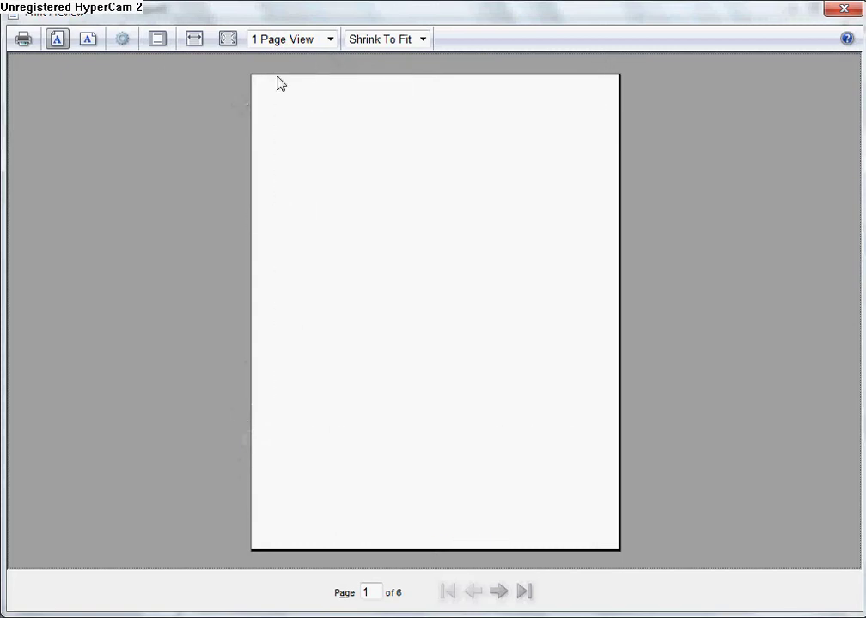
left_click(122, 39)
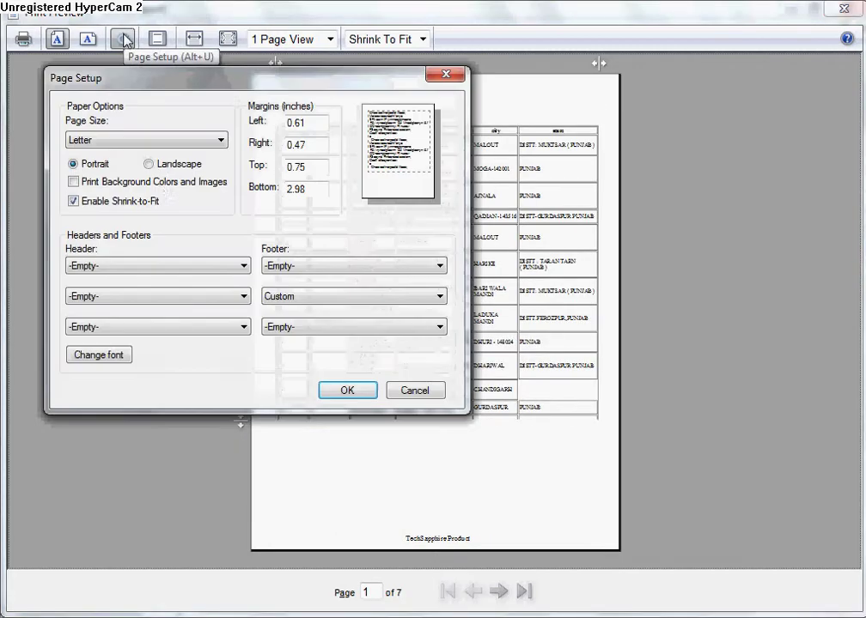
Step: Set the middle page footer to the custom text 'Techsapphire Production'
left_click(336, 296)
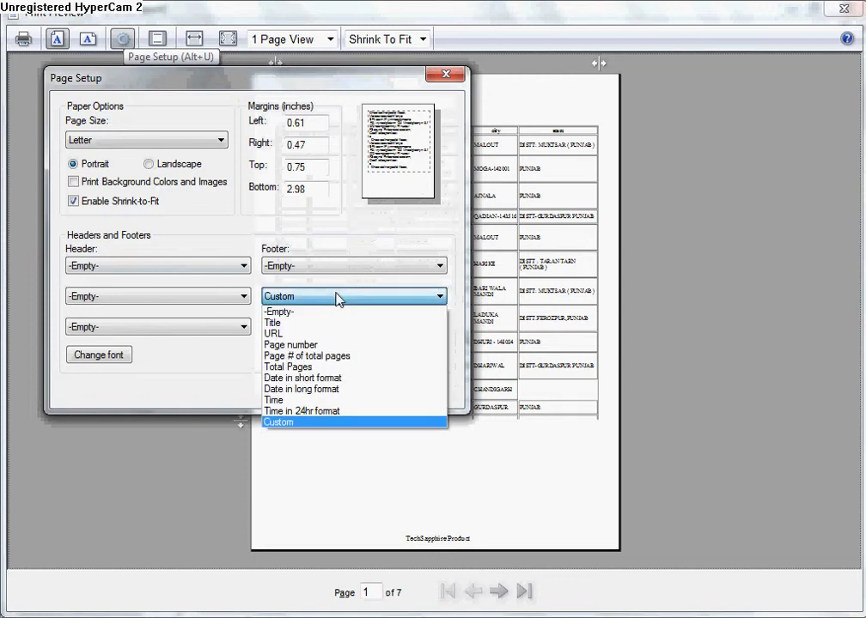
left_click(338, 422)
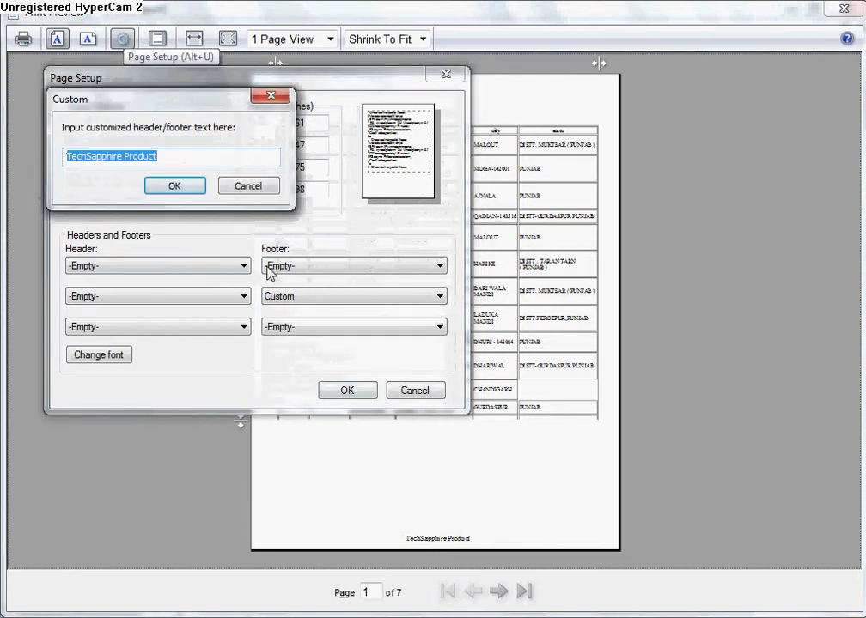
type("Techs")
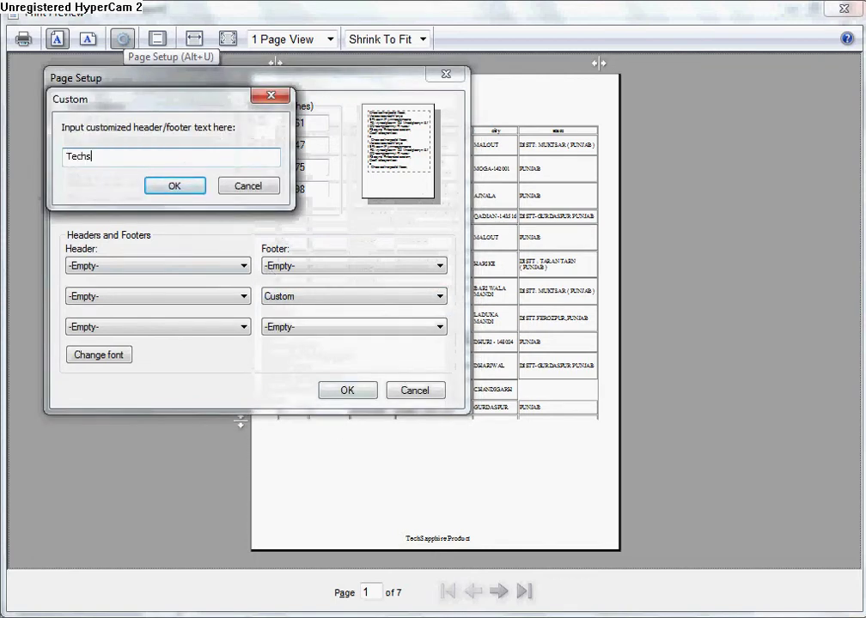
type("apphire")
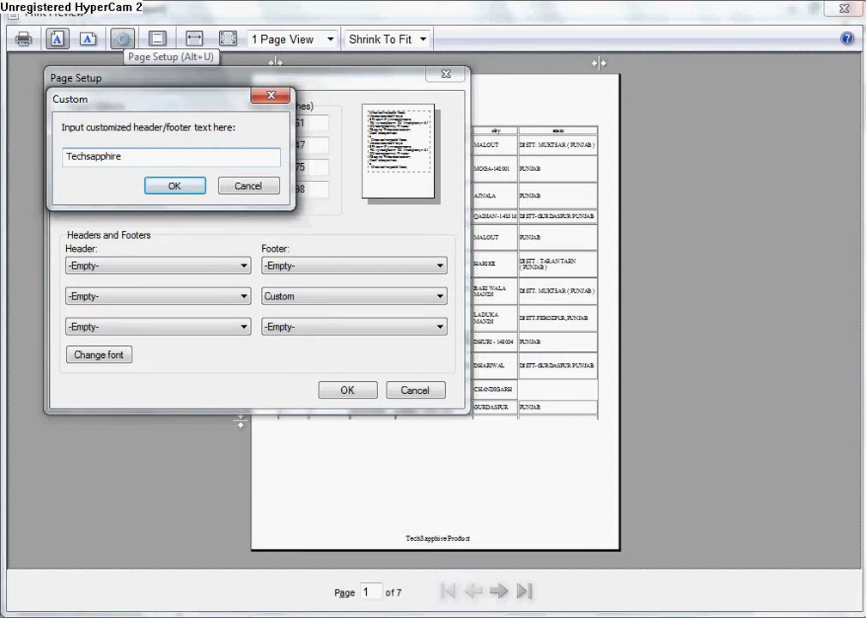
type(" Production")
key("Return")
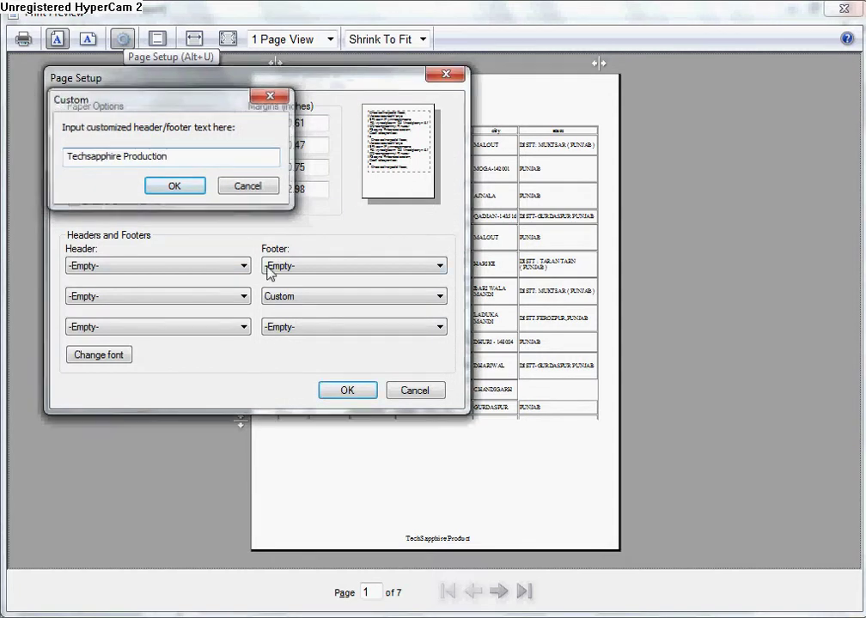
left_click(340, 392)
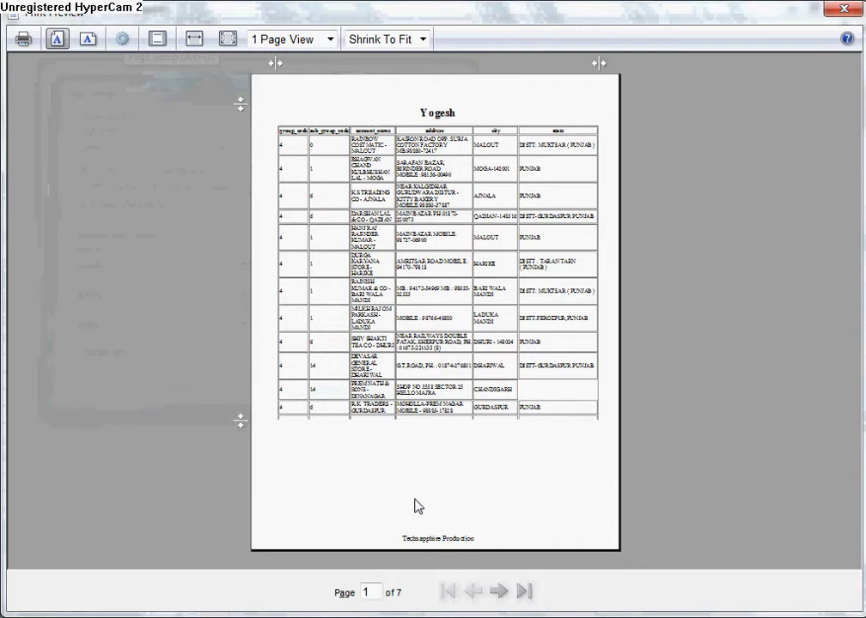
Step: View the preview at page width, switch to landscape, and close the preview
left_click(200, 41)
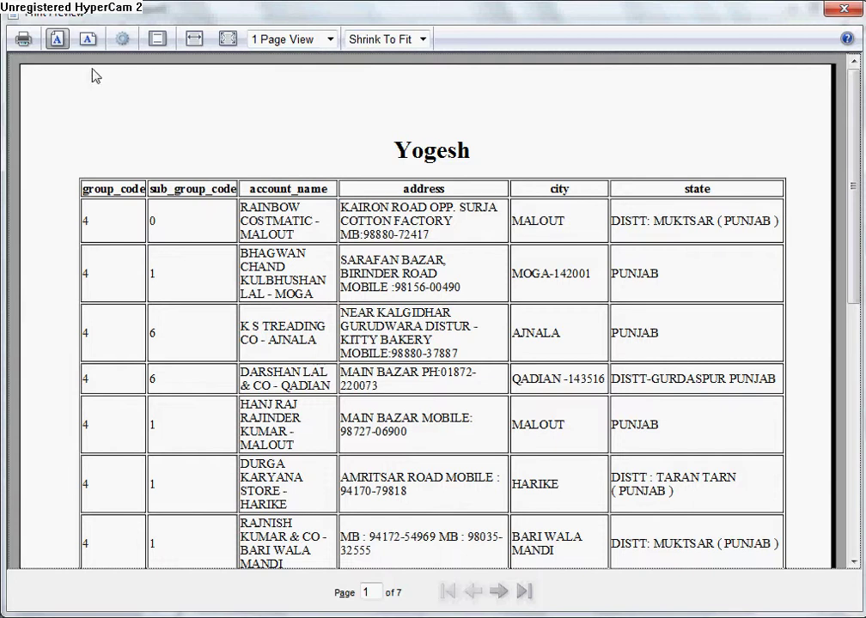
left_click(93, 40)
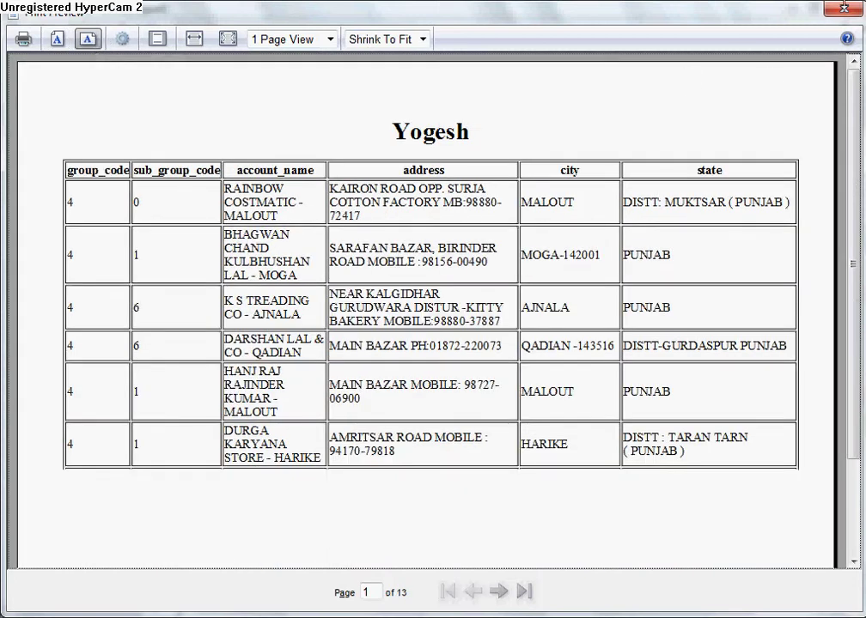
key("Escape")
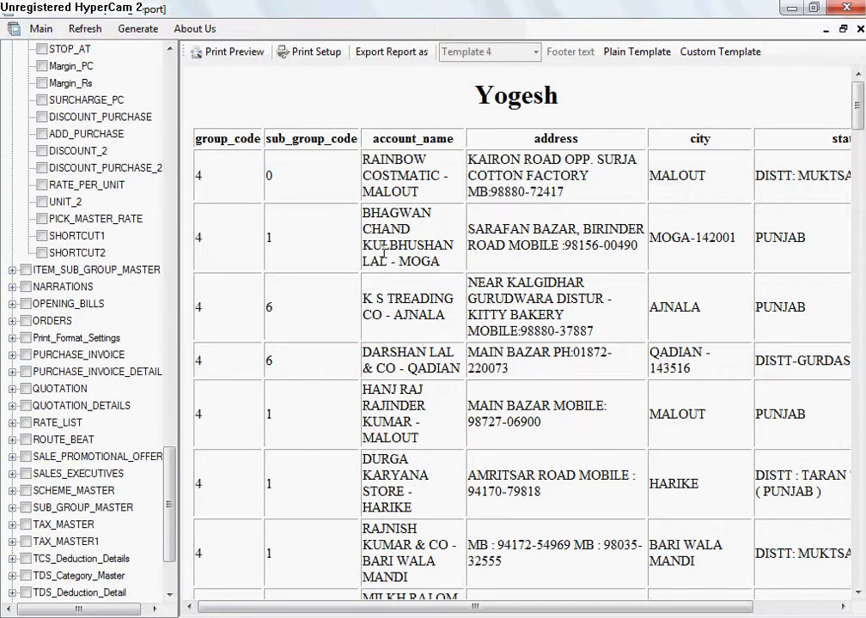
Step: Enter the address line in HEADING 2 of the custom template, fixing a misspelling
left_click(750, 53)
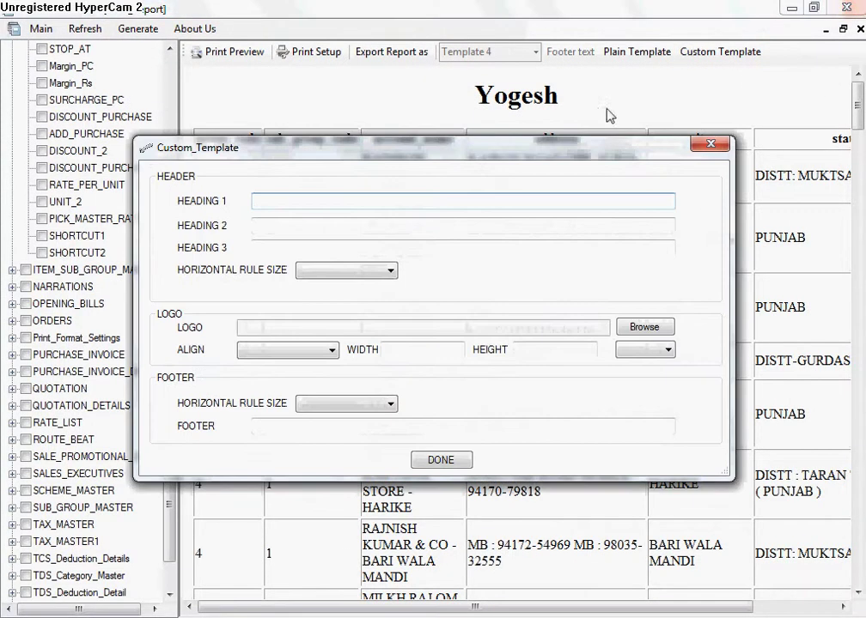
type("Techsaphhire")
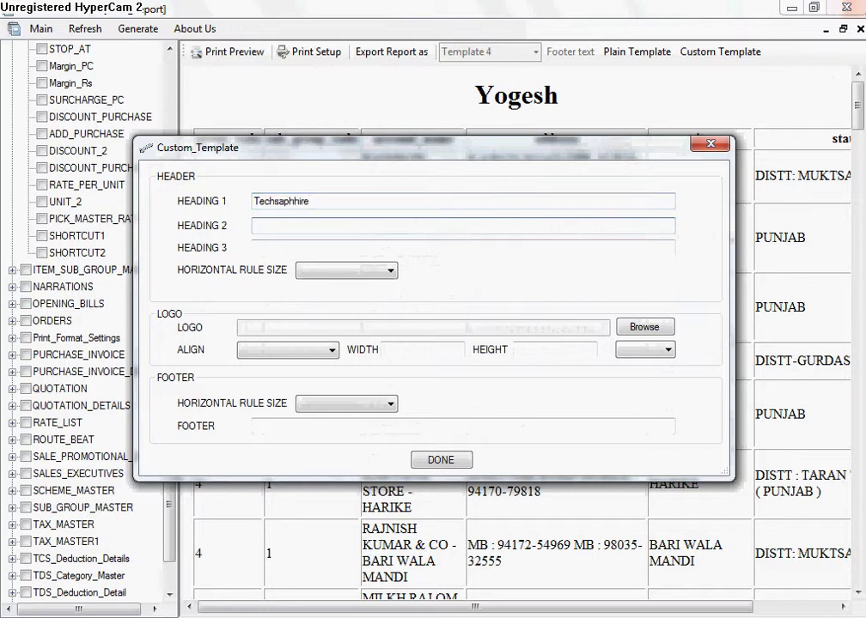
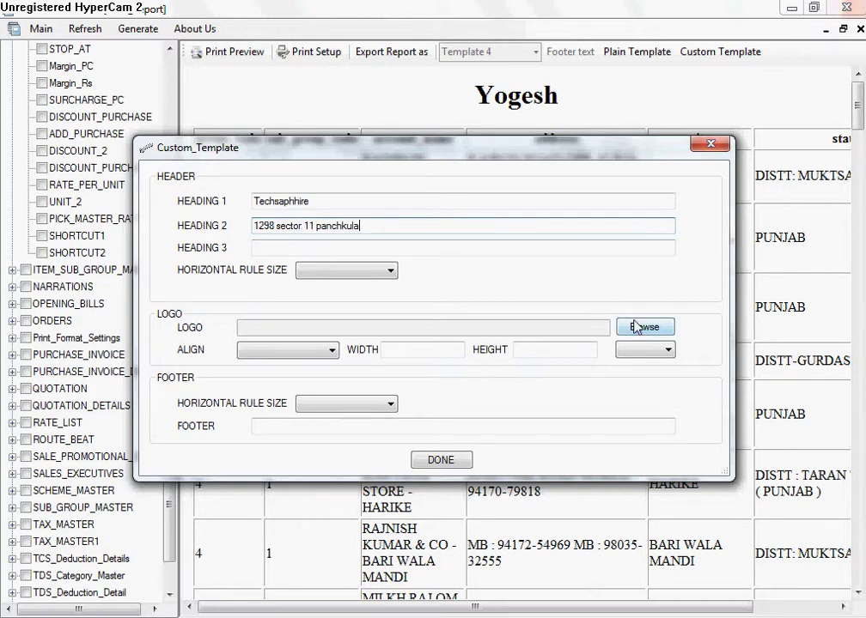
Step: Choose Templates\Tech Sapphire.png as the template logo image
left_click(634, 326)
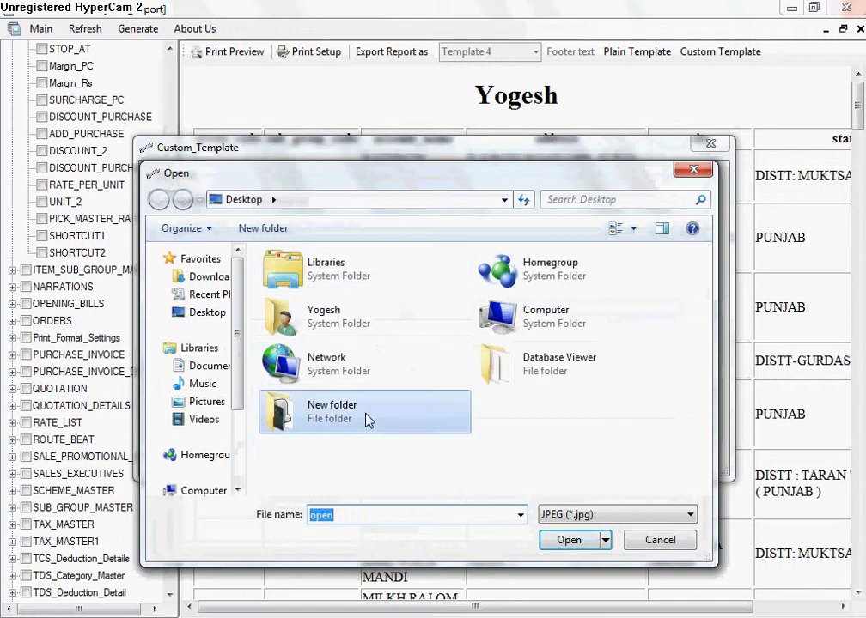
double_click(367, 419)
scroll(369, 424, "down", 2)
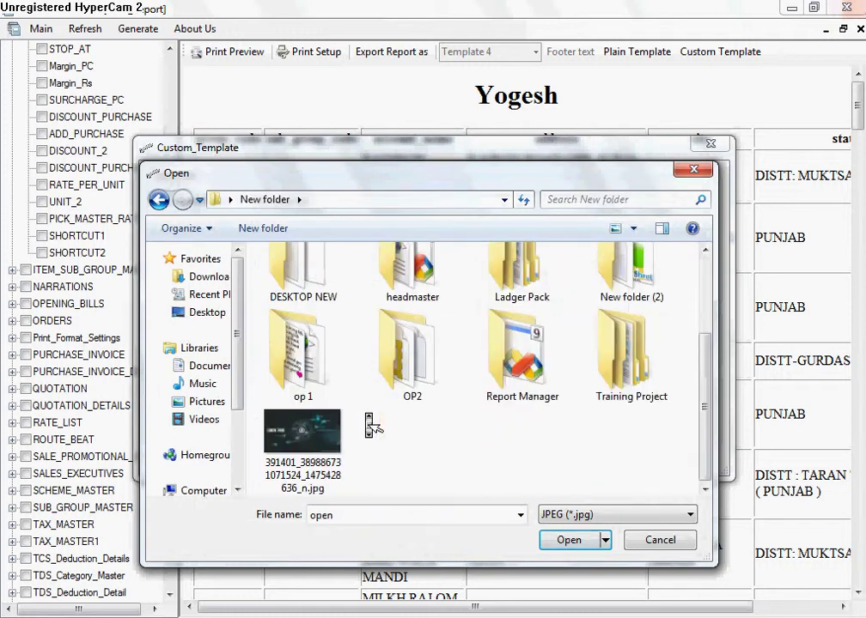
double_click(328, 377)
scroll(328, 377, "down", 5)
scroll(331, 381, "up", 3)
scroll(331, 381, "up", 1)
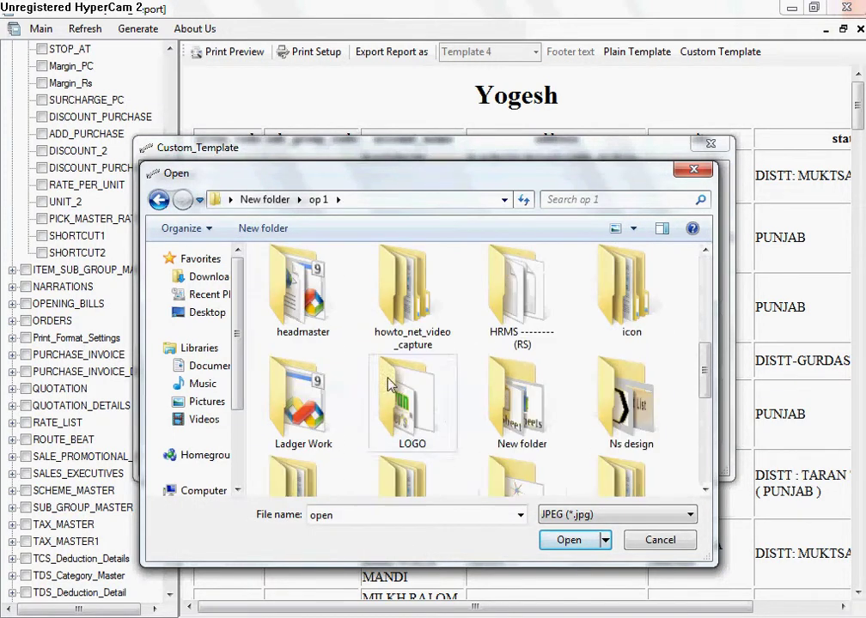
double_click(509, 474)
scroll(503, 481, "down", 2)
scroll(505, 481, "down", 1)
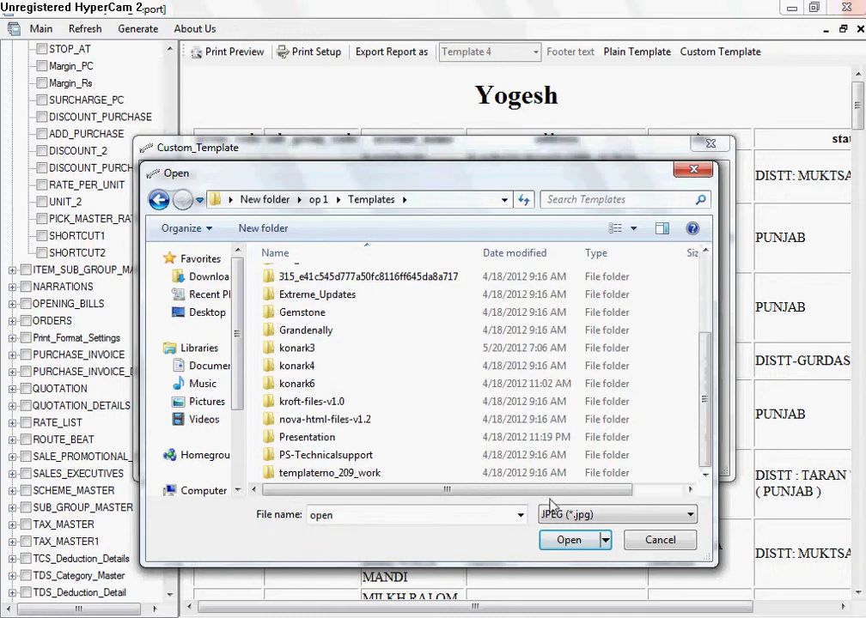
left_click(616, 515)
left_click(568, 548)
scroll(485, 425, "up", 3)
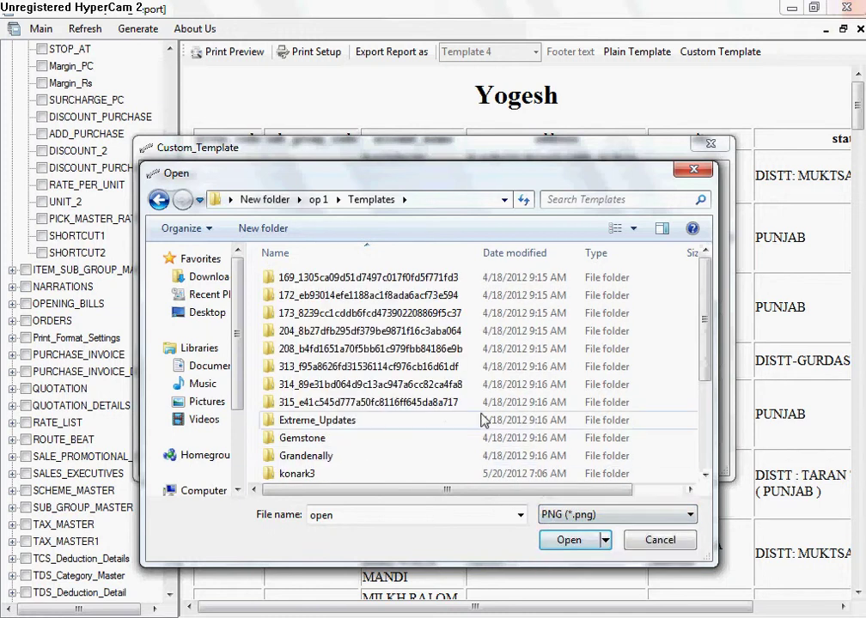
scroll(485, 425, "down", 3)
double_click(386, 477)
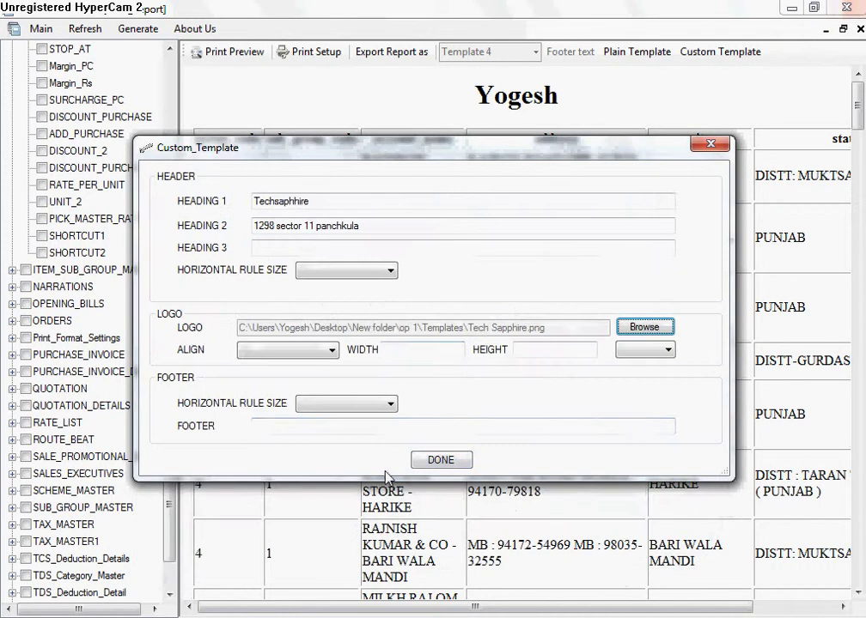
Step: Align the logo right and size it 100 × 100 Px
left_click(319, 355)
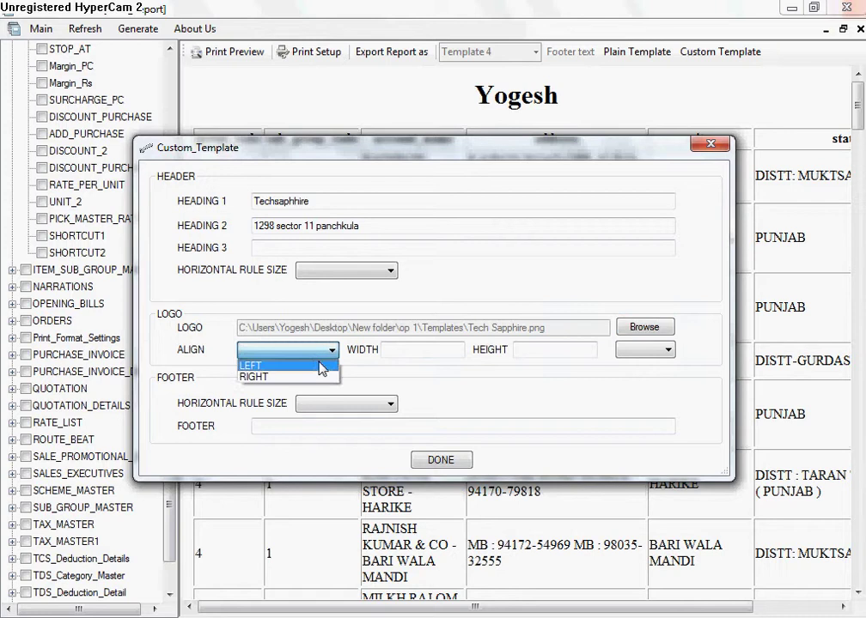
left_click(318, 378)
left_click(426, 346)
type("100")
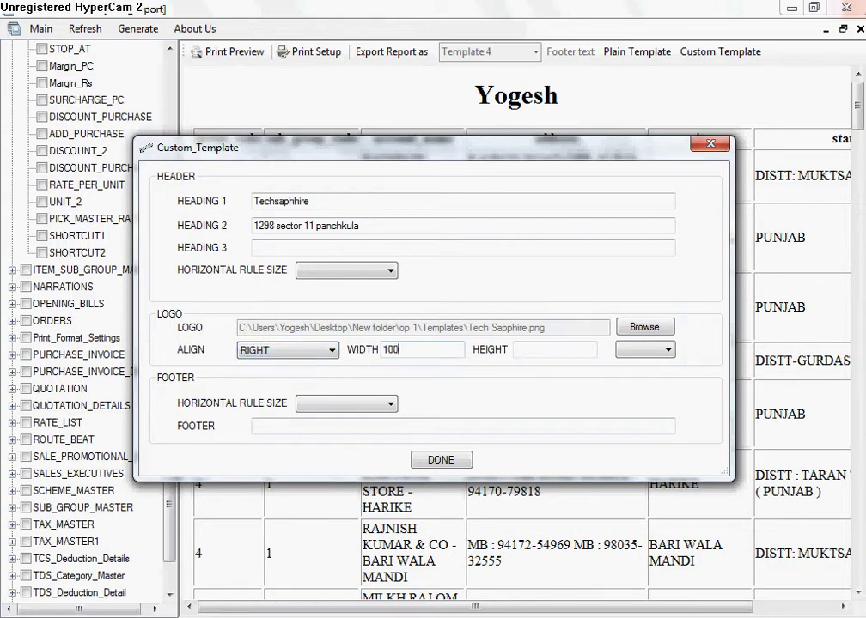
key("Tab")
type("100")
key("Tab")
key("Down")
Step: Set the footer rule size to 2 and the footer text to TechSapphire
left_click(344, 404)
left_click(342, 428)
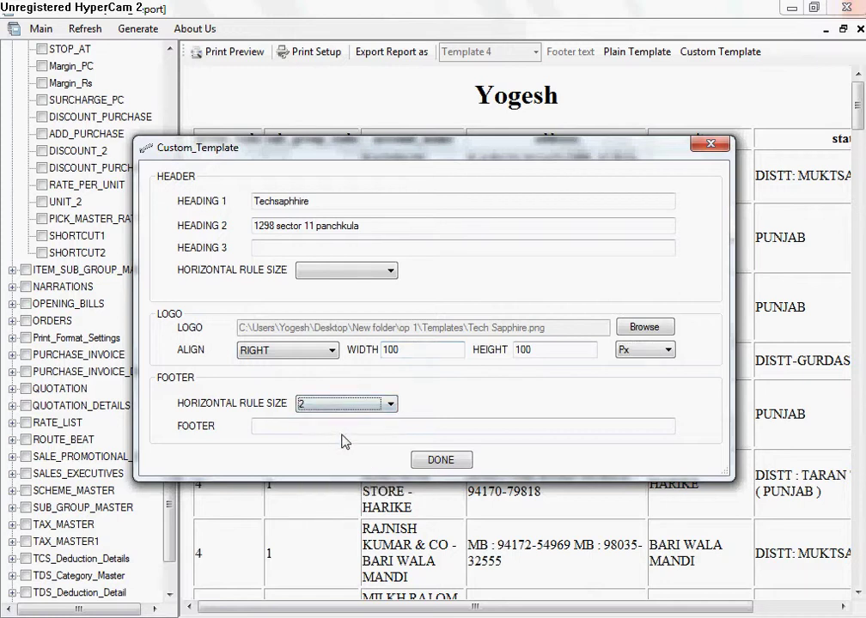
left_click(349, 426)
type("T")
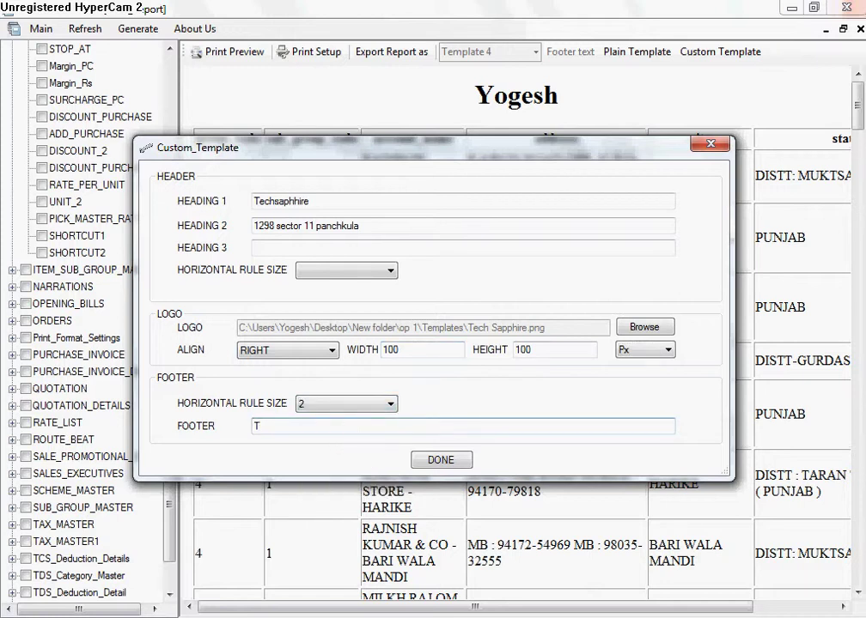
type("echSapphire")
left_click(427, 462)
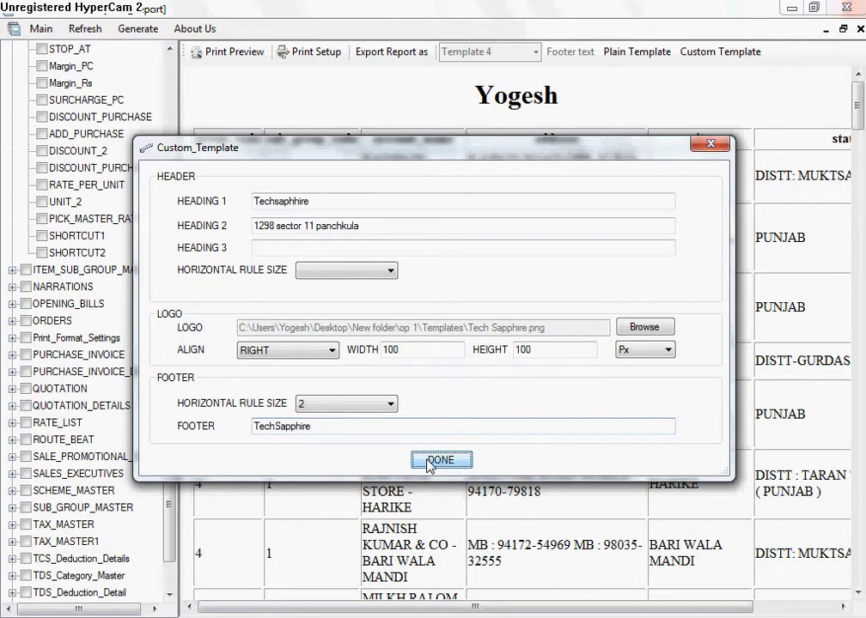
Step: Apply the custom template, check the logo header and footer, then close the report
left_click(430, 461)
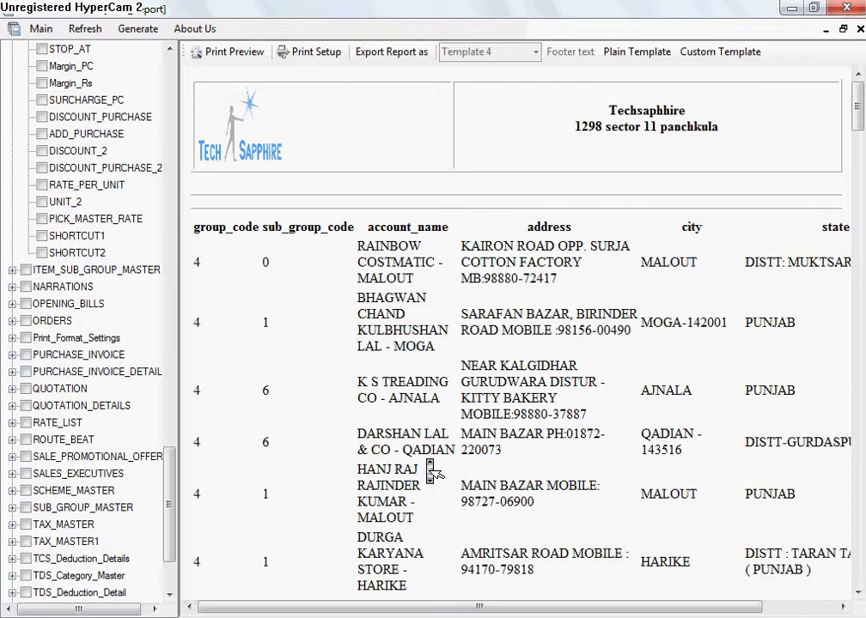
scroll(407, 234, "down", 1)
scroll(407, 232, "down", 15)
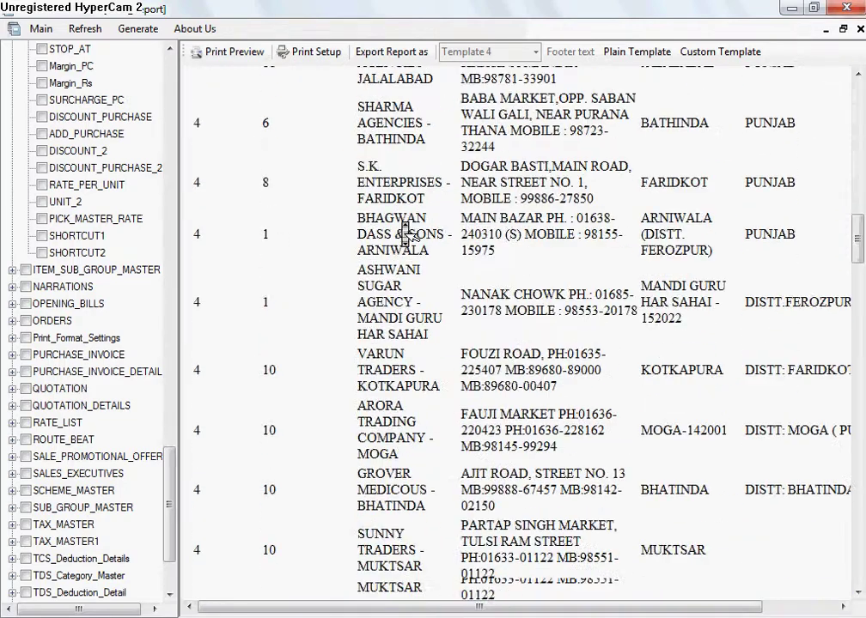
scroll(407, 232, "up", 10)
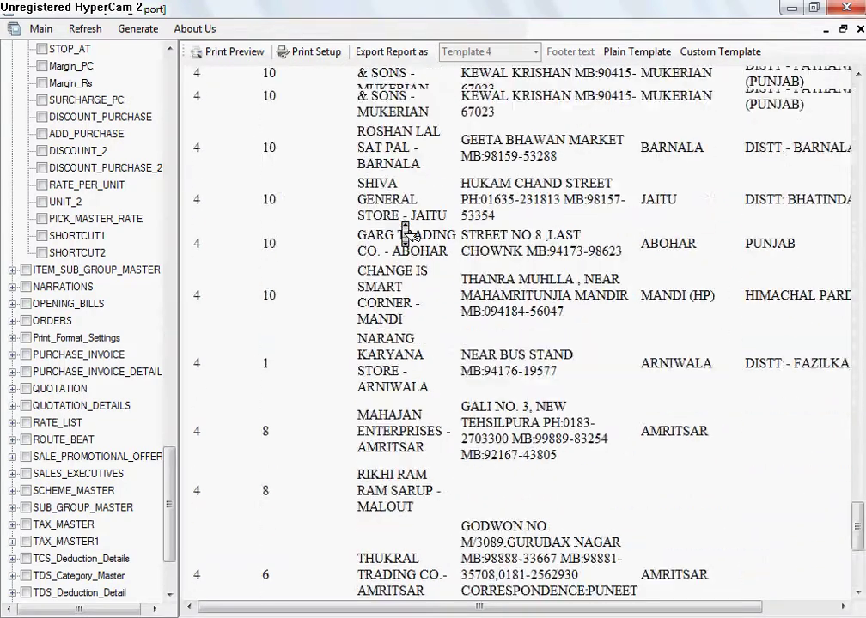
scroll(394, 228, "up", 8)
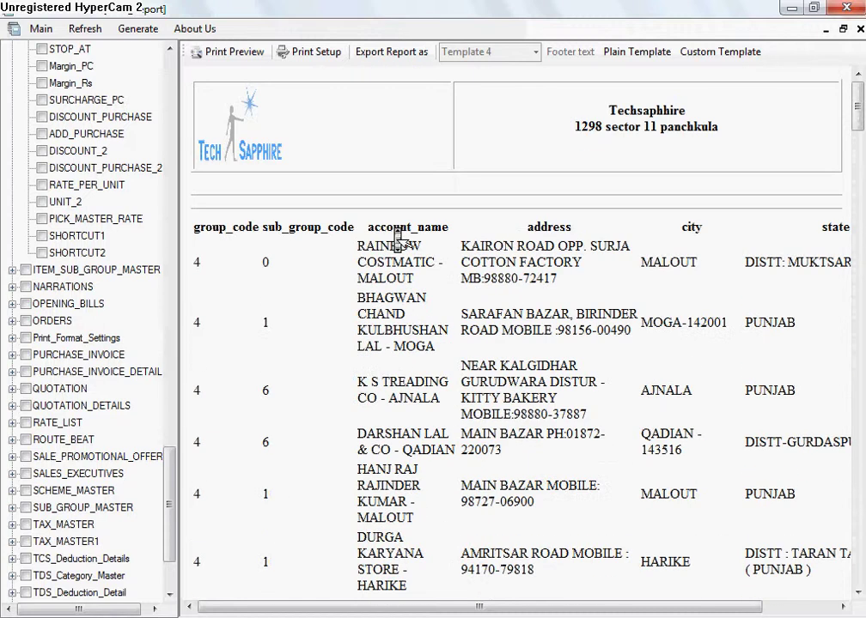
left_click(857, 31)
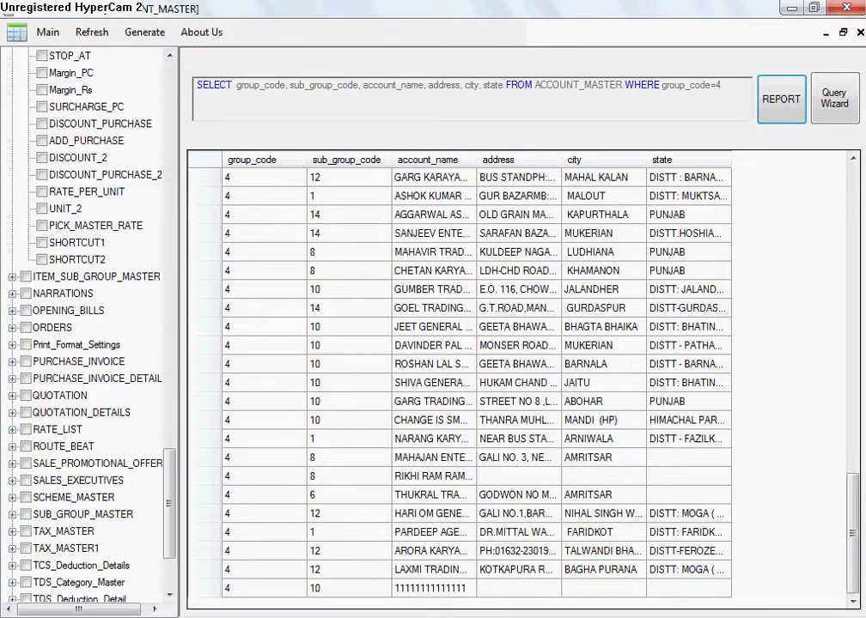
Step: Close both query windows and generate a report from the checked ITEM_MASTER table
left_click(860, 32)
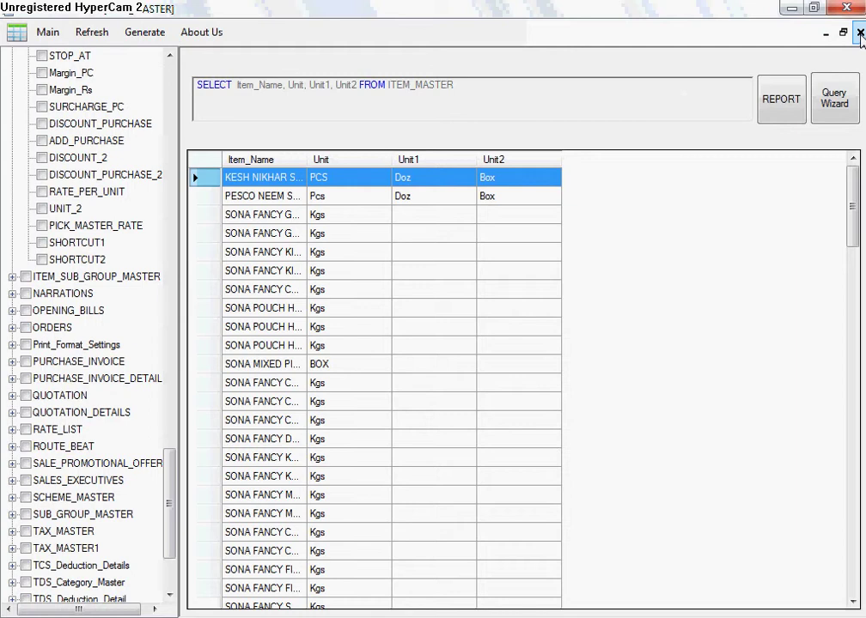
left_click(860, 32)
left_click_drag(171, 491, 157, 276)
left_click(25, 490)
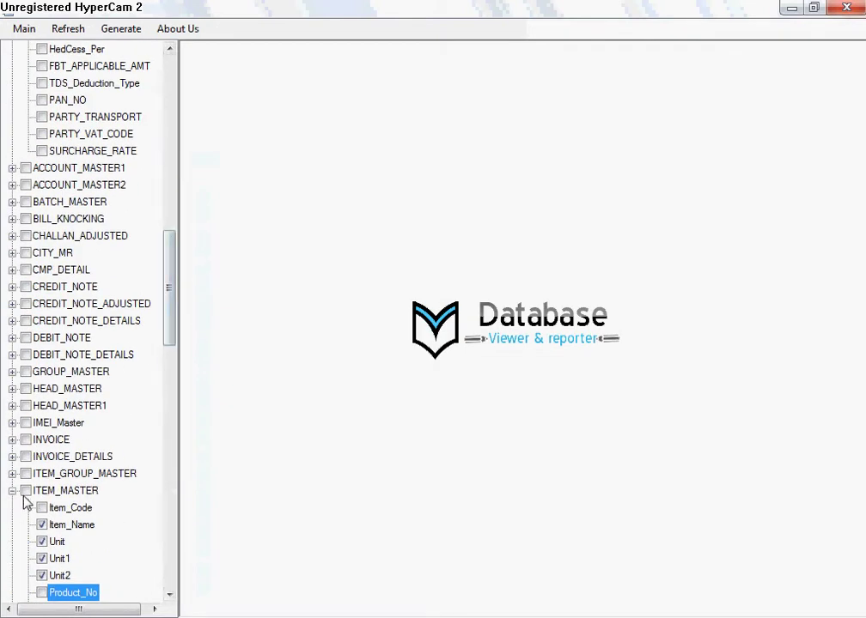
left_click(121, 29)
left_click(219, 65)
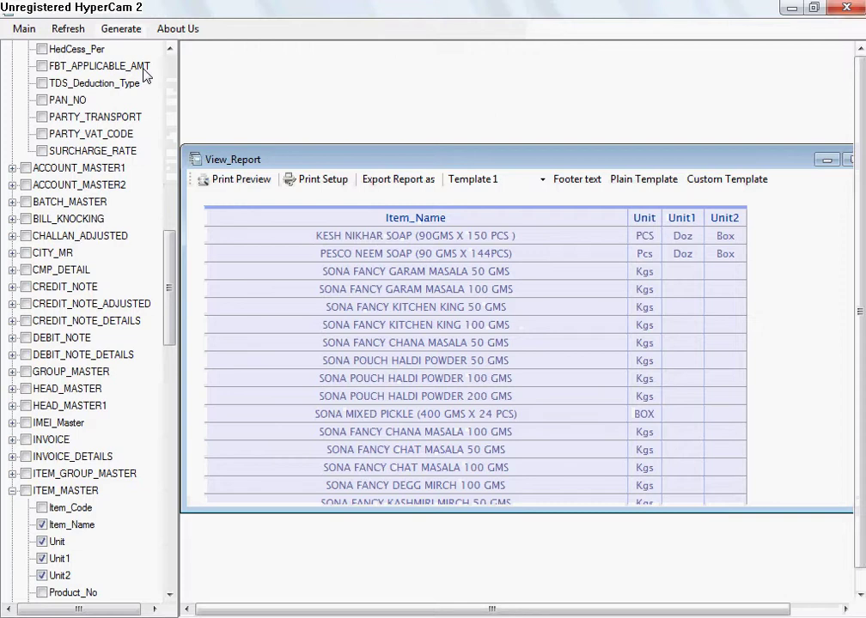
Step: Maximize the ITEM_MASTER report, restyle it with Template 6, then close it
left_click(847, 161)
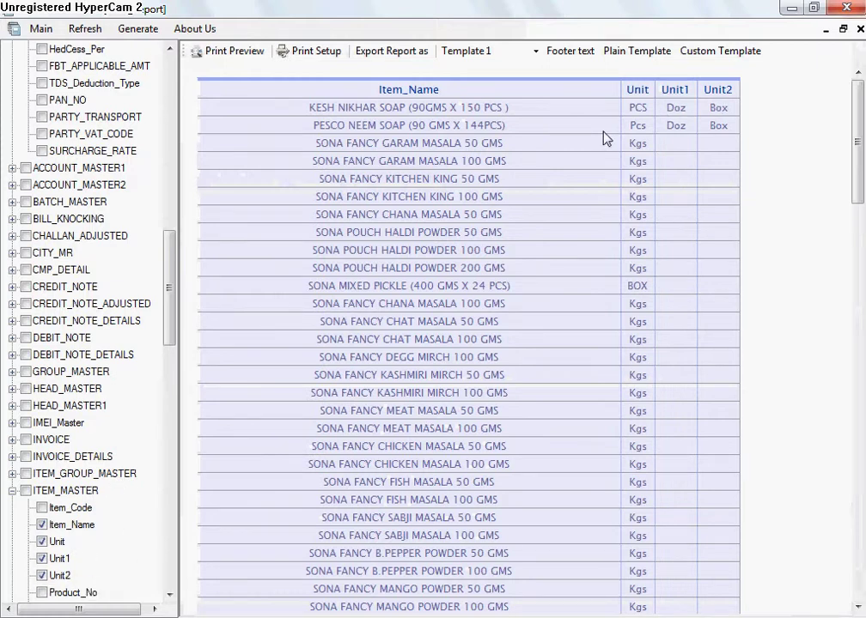
scroll(604, 139, "down", 10)
left_click(535, 51)
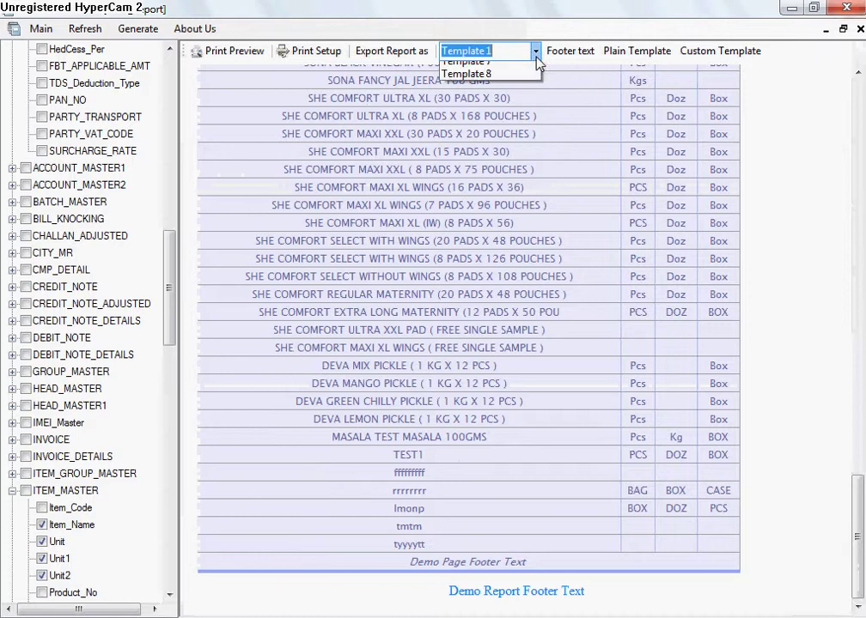
left_click(512, 132)
middle_click(504, 214)
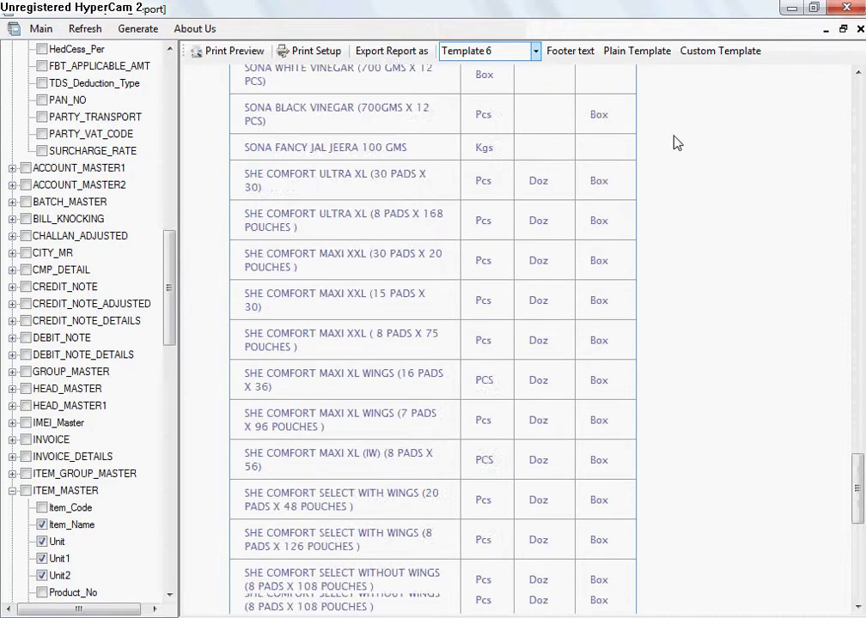
left_click(860, 28)
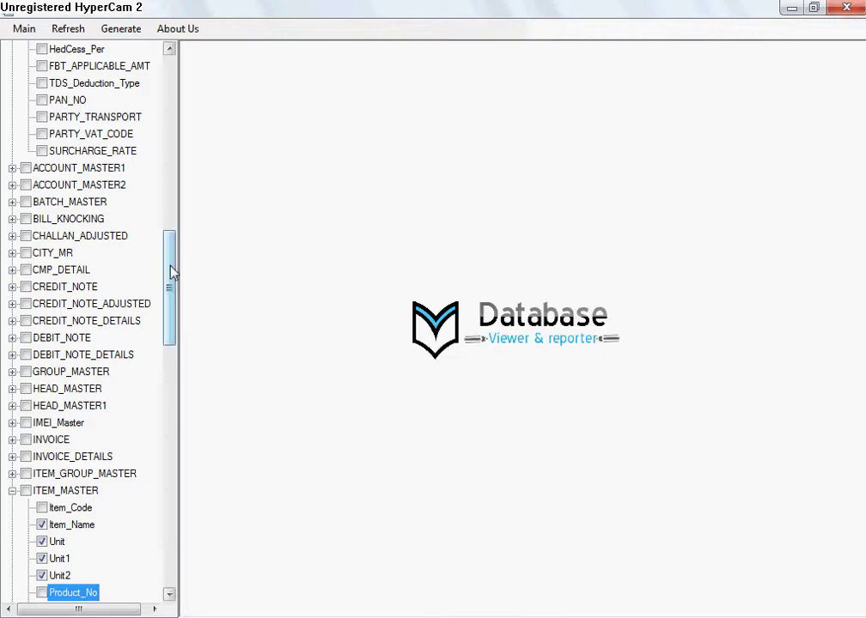
left_click(26, 491)
Step: Open ITEM_MASTER in a separate view window, move it higher, then close it
left_click(96, 32)
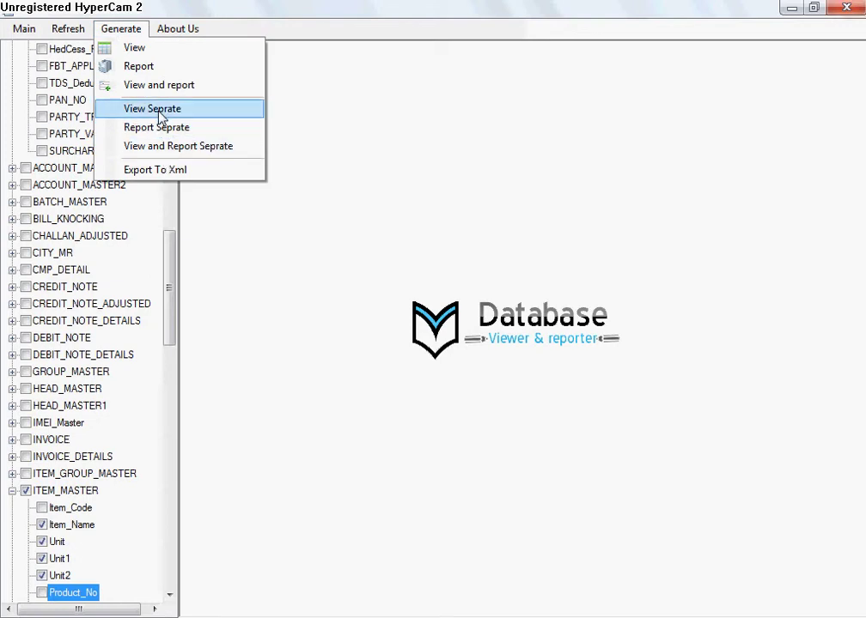
left_click(121, 49)
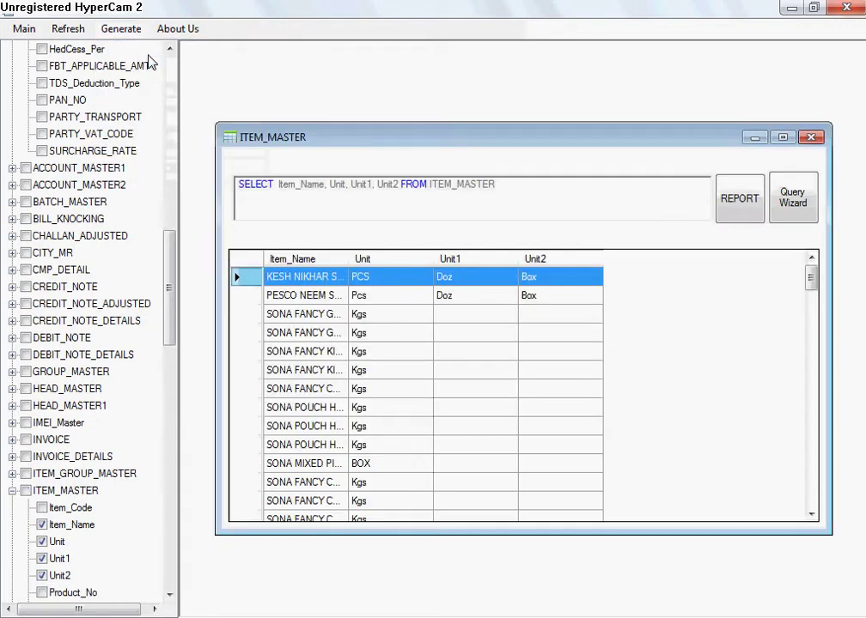
left_click_drag(350, 148, 278, 101)
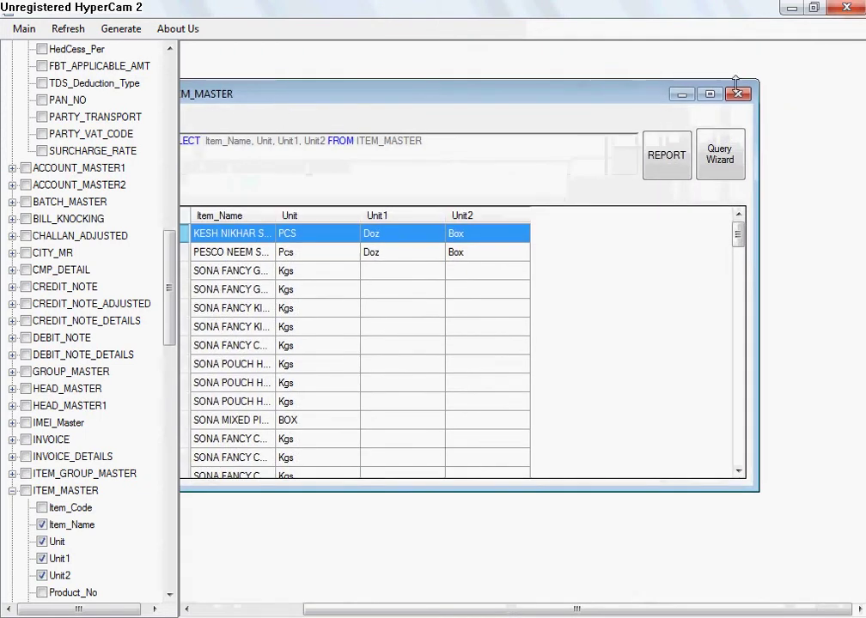
left_click(737, 91)
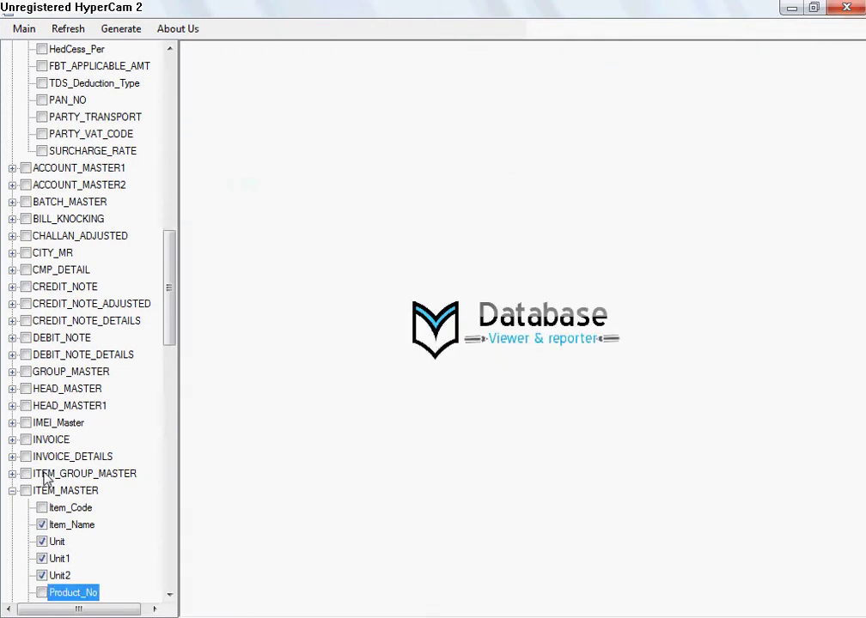
Step: Reselect ITEM_MASTER, reopen its separate view window and reposition it before closing
left_click(26, 491)
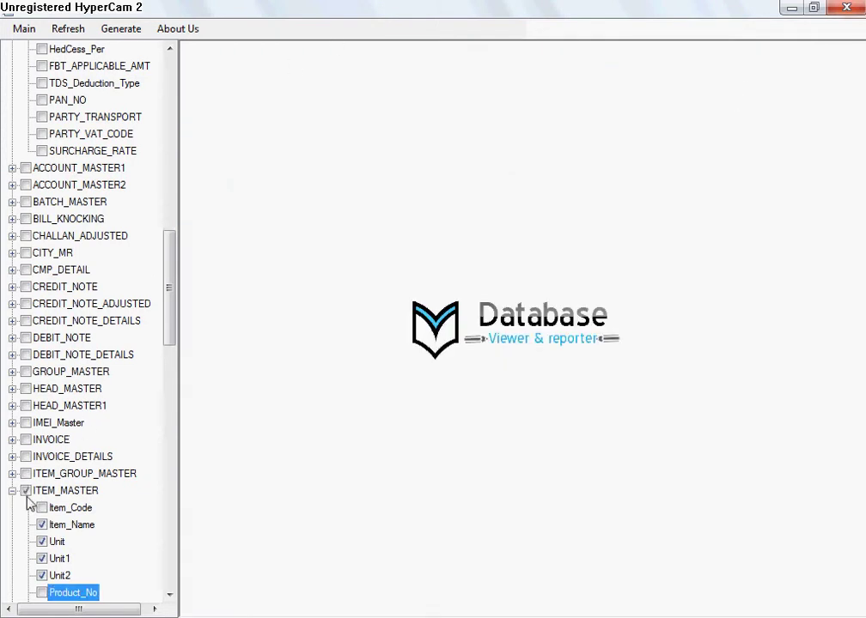
left_click(113, 32)
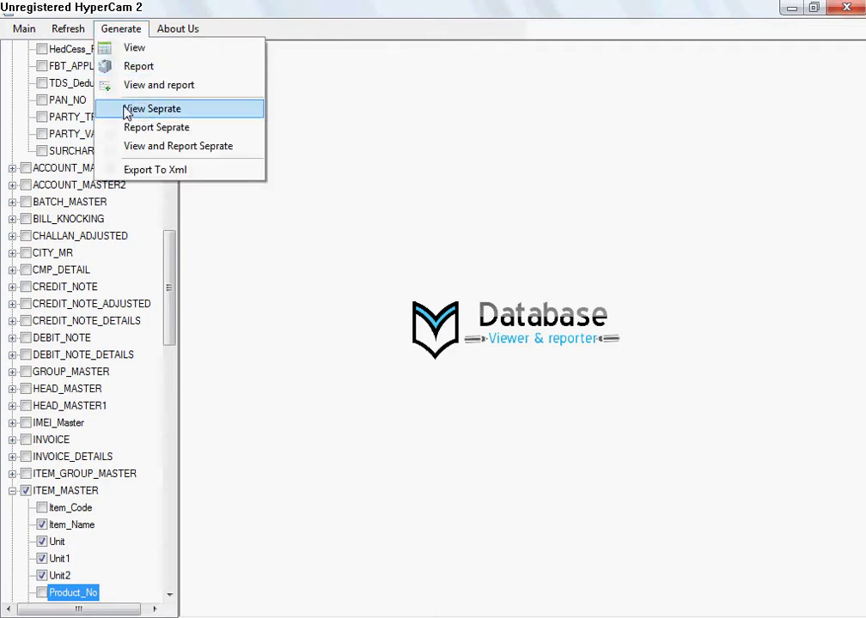
left_click(129, 108)
left_click_drag(205, 120, 300, 104)
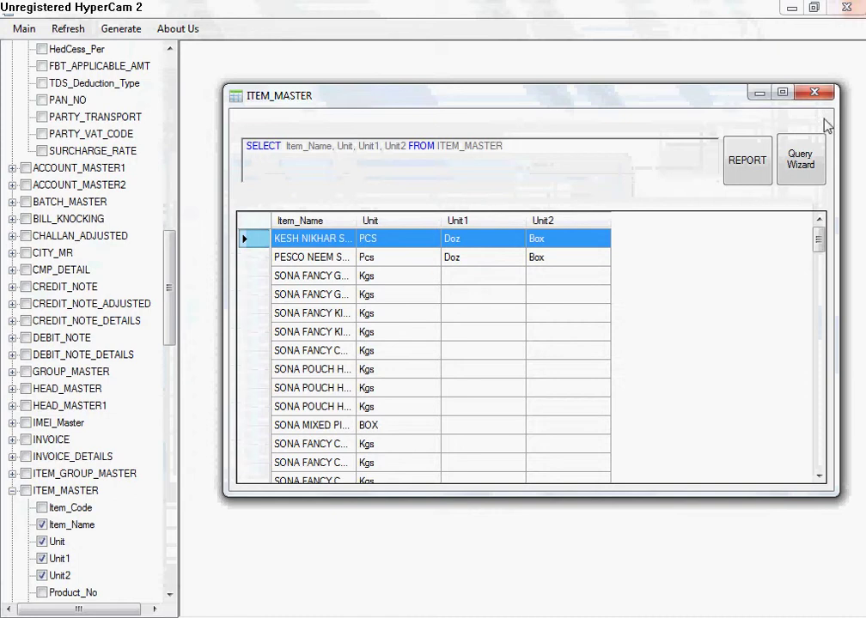
left_click(815, 93)
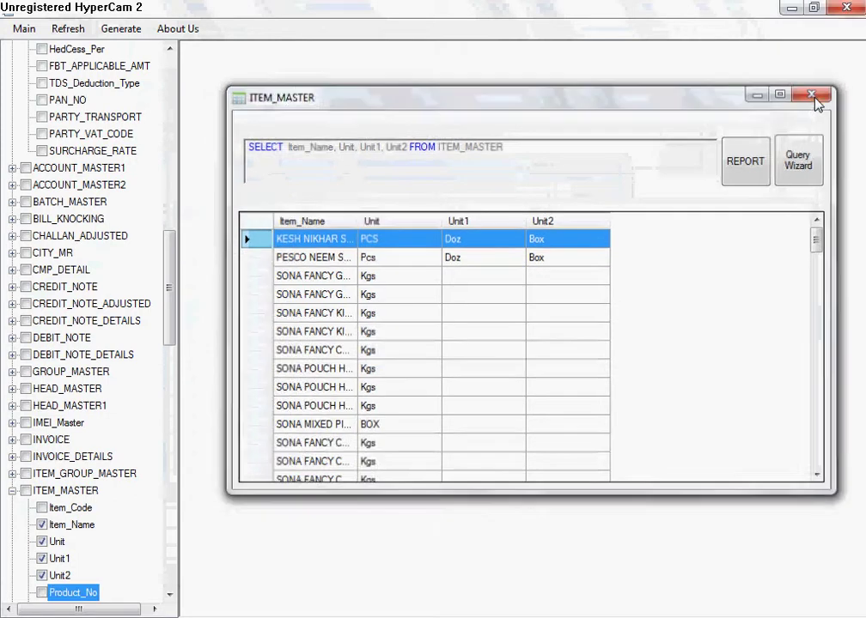
Step: Remove ACCOUNT_MASTER2, ACCOUNT_MASTER1 and CITY_MR from the table list
right_click(44, 190)
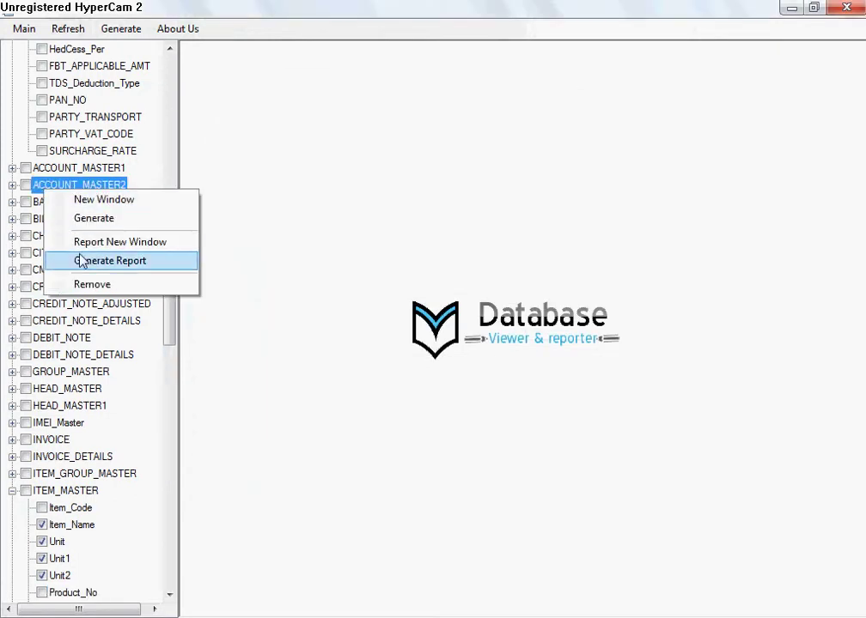
left_click(87, 284)
right_click(62, 170)
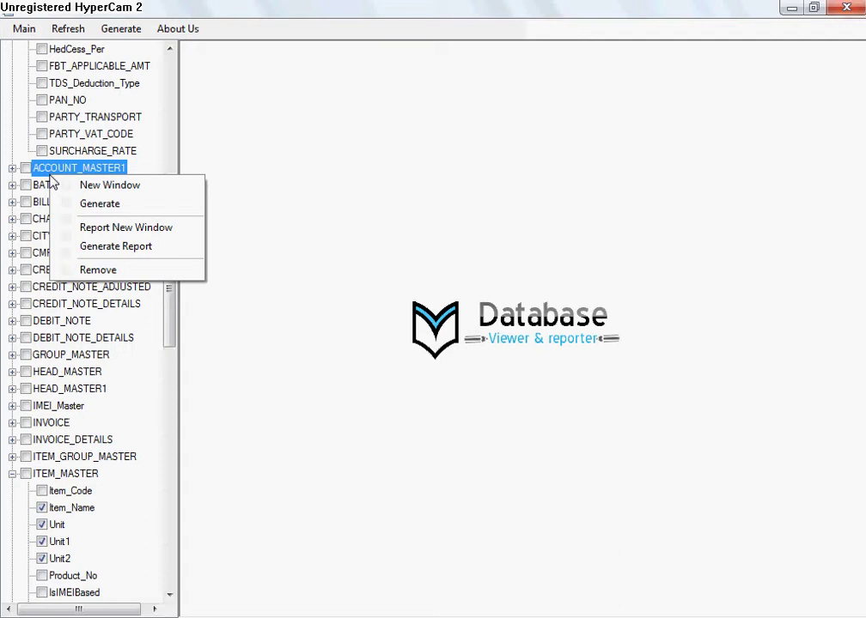
left_click(95, 268)
right_click(90, 220)
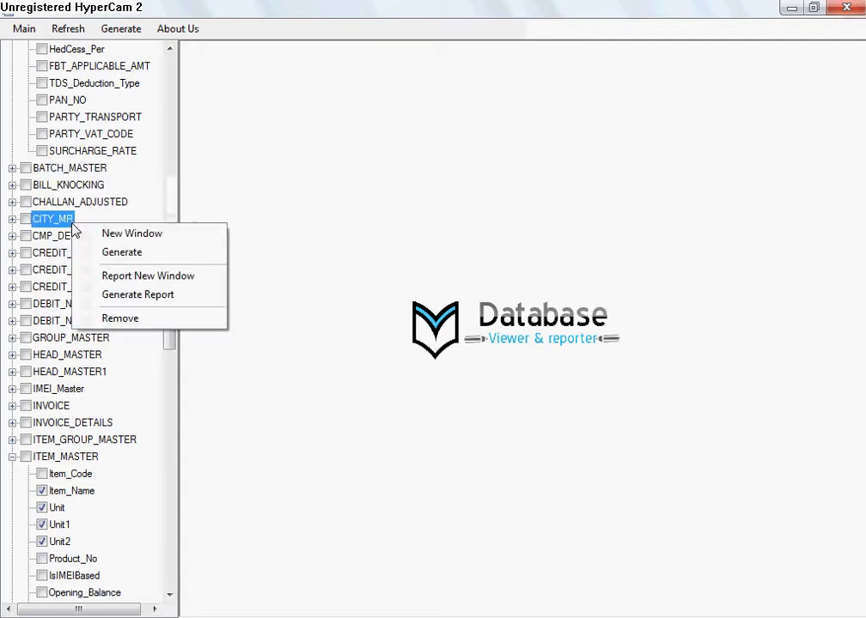
left_click(112, 318)
Step: Remove CREDIT_NOTE_ADJUSTED, CREDIT_NOTE_DETAILS and ACCOUNT_MASTER from the table list
right_click(51, 255)
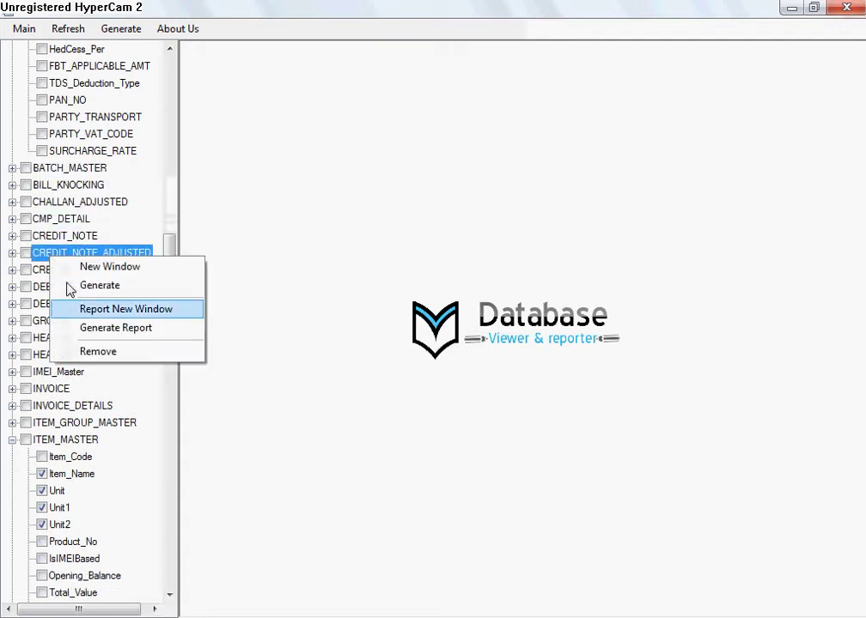
left_click(80, 279)
right_click(61, 252)
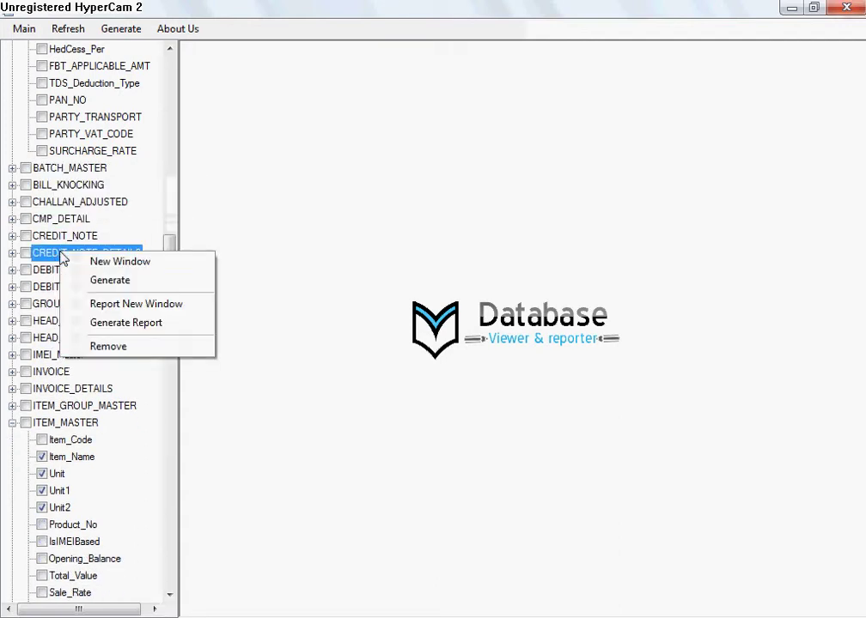
left_click(102, 347)
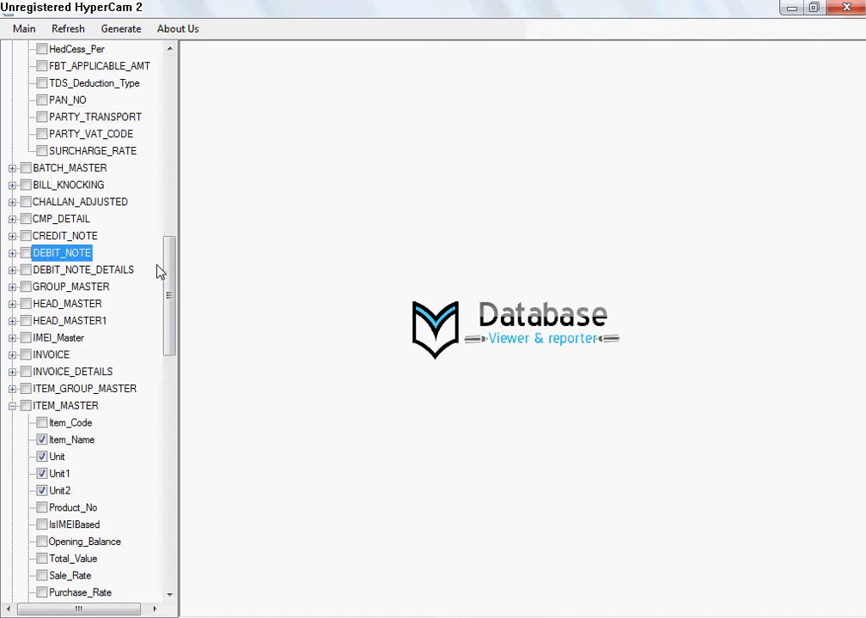
scroll(169, 74, "up", 20)
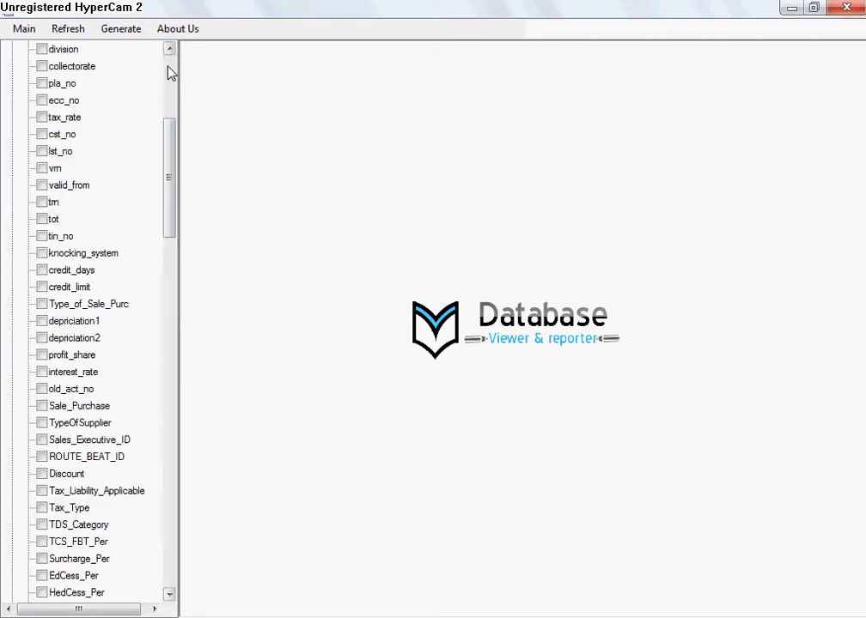
right_click(90, 52)
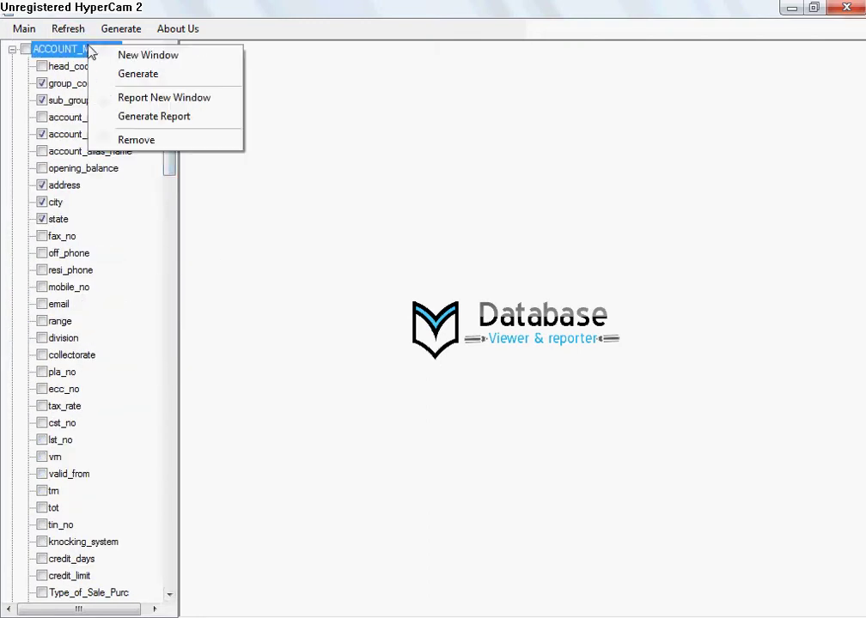
left_click(119, 139)
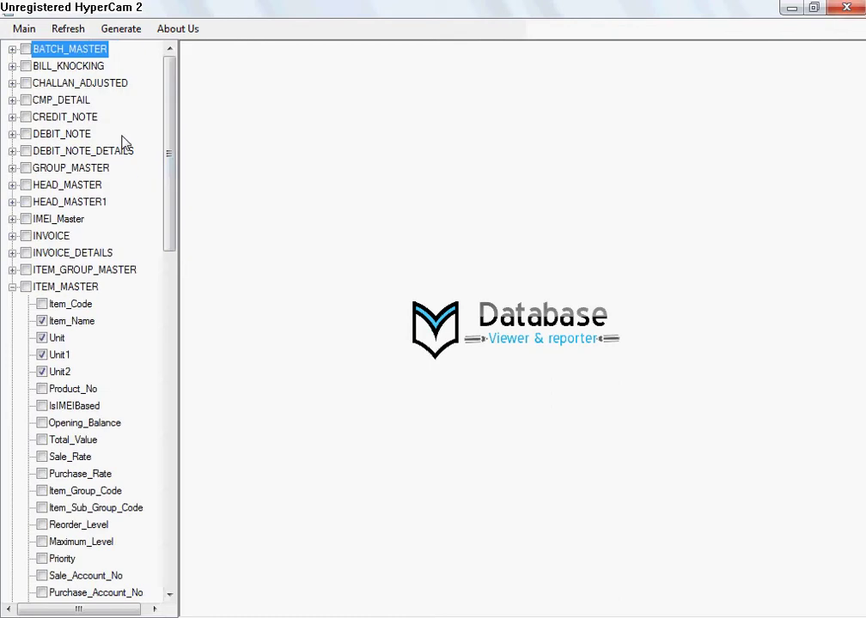
Step: Refresh the table list, then relaunch Database Viewer from the Start menu
left_click(62, 27)
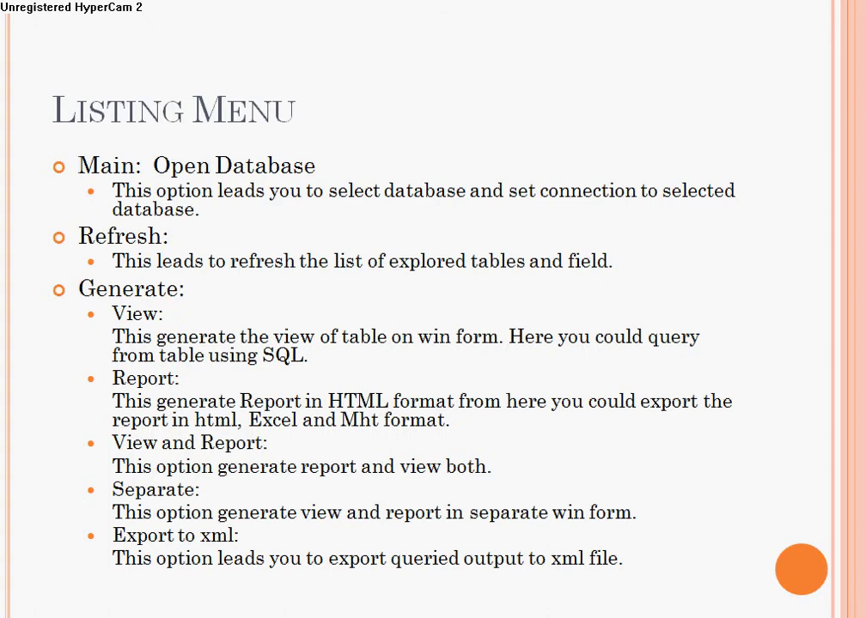
key("super")
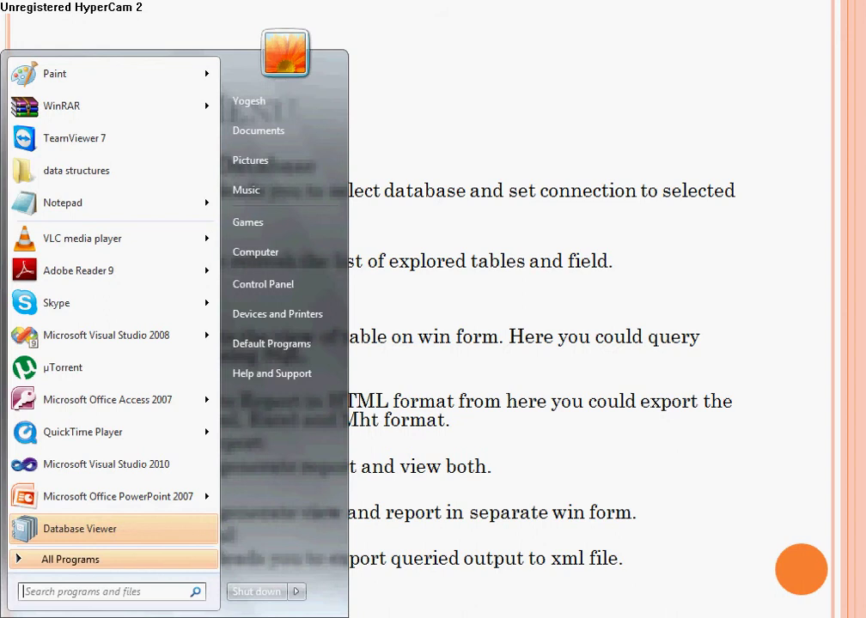
key("Return")
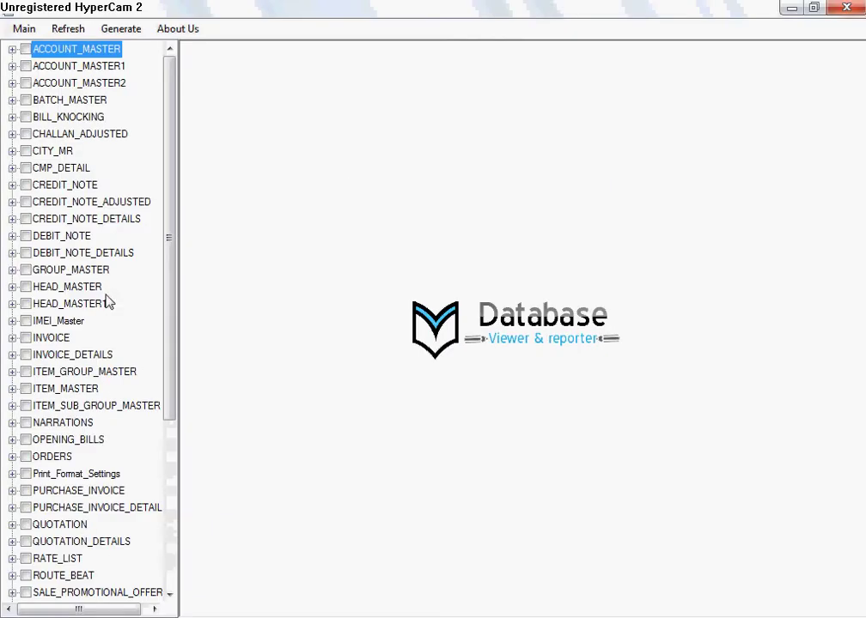
Step: Check ACCOUNT_MASTER, ACCOUNT_MASTER1 and ACCOUNT_MASTER2, and expand ACCOUNT_MASTER's columns
left_click(26, 49)
left_click(26, 66)
left_click(26, 83)
left_click(12, 49)
Step: Export the checked tables to XML on the Desktop, acknowledge success, and close the viewer
left_click(121, 28)
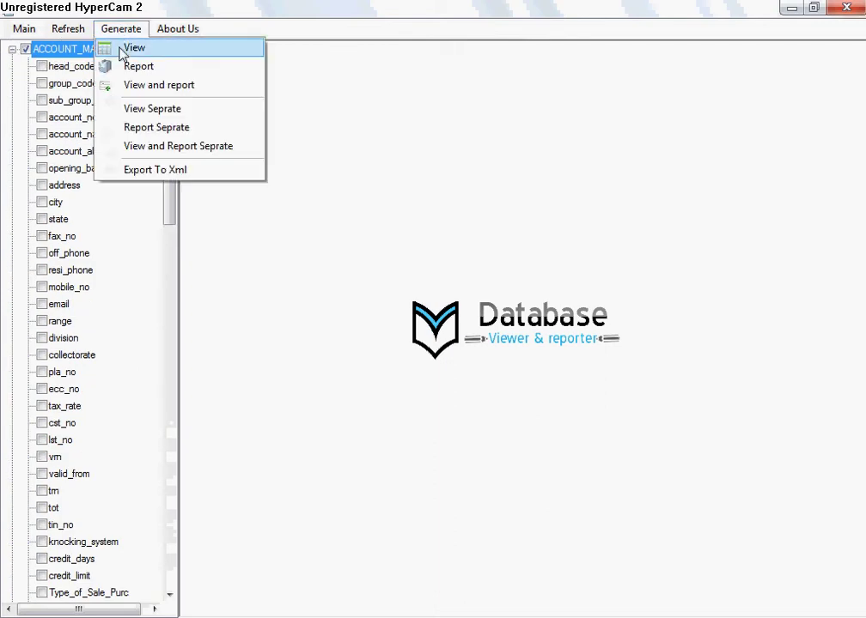
left_click(143, 169)
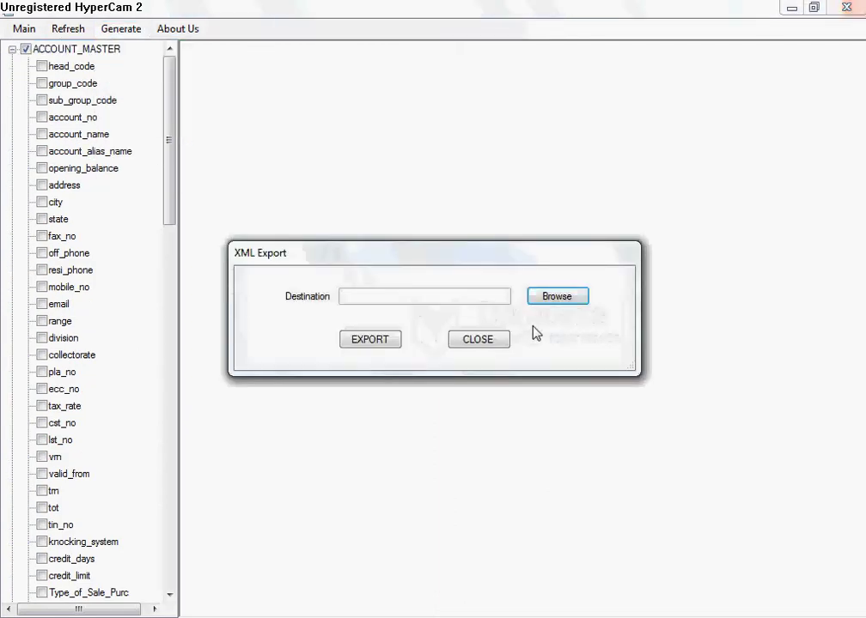
left_click(548, 301)
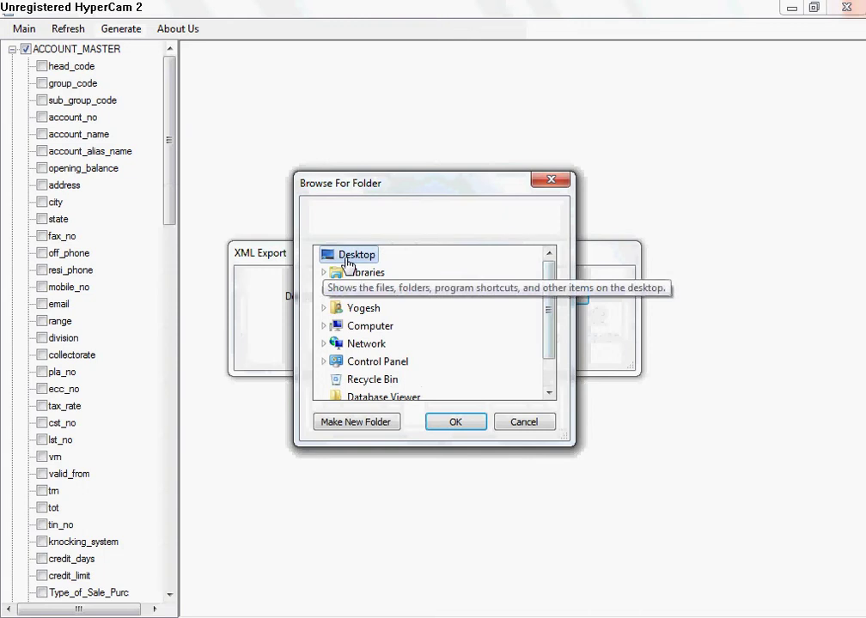
left_click(445, 423)
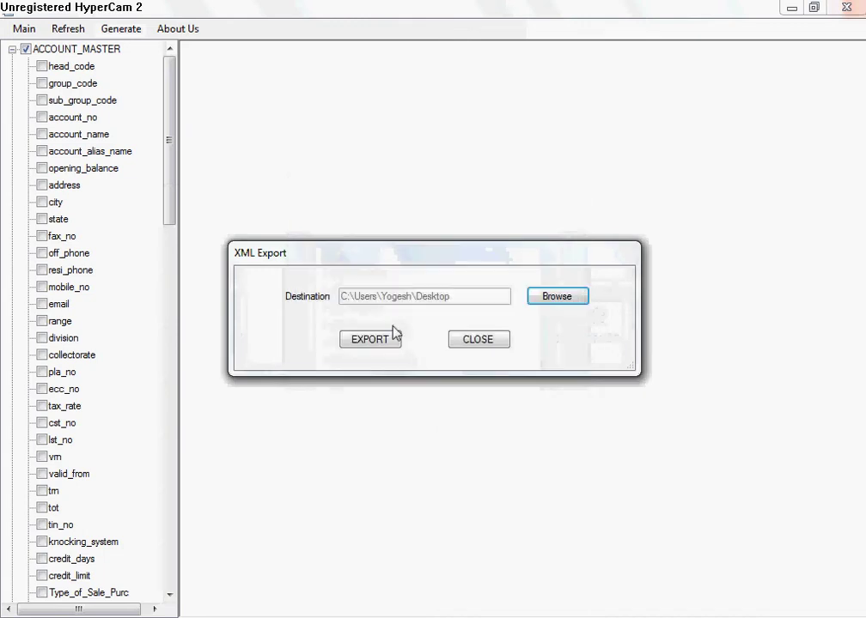
left_click(392, 343)
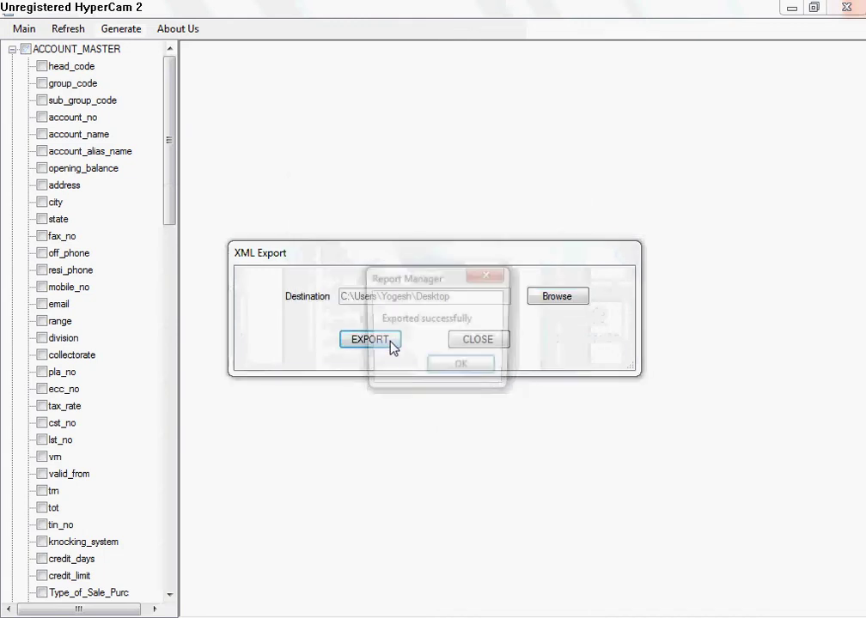
left_click(480, 375)
key("alt+F4")
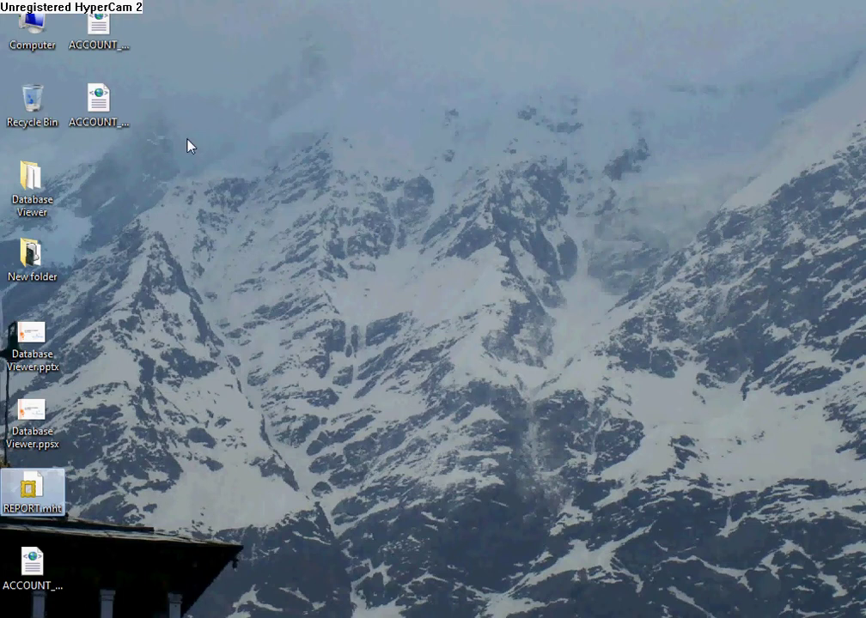
right_click(81, 103)
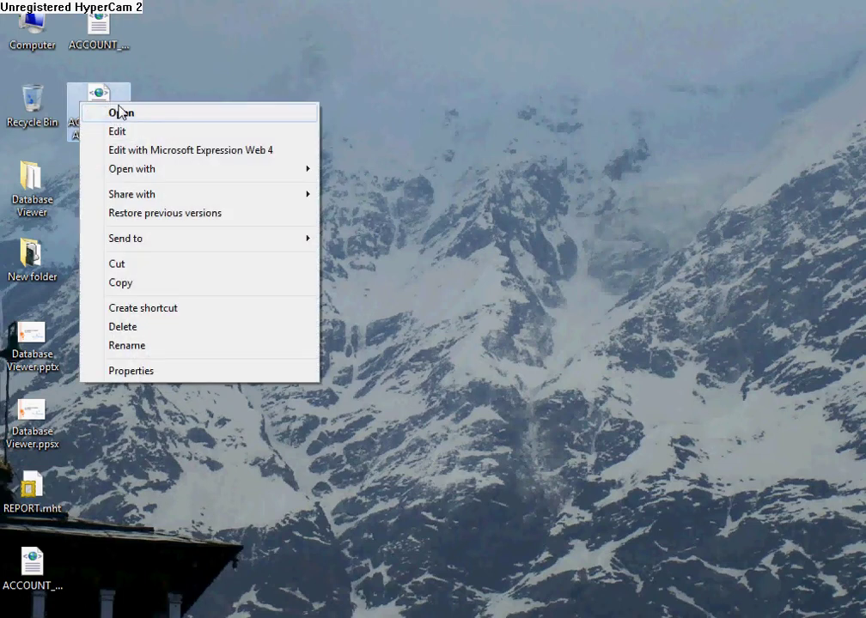
left_click(119, 111)
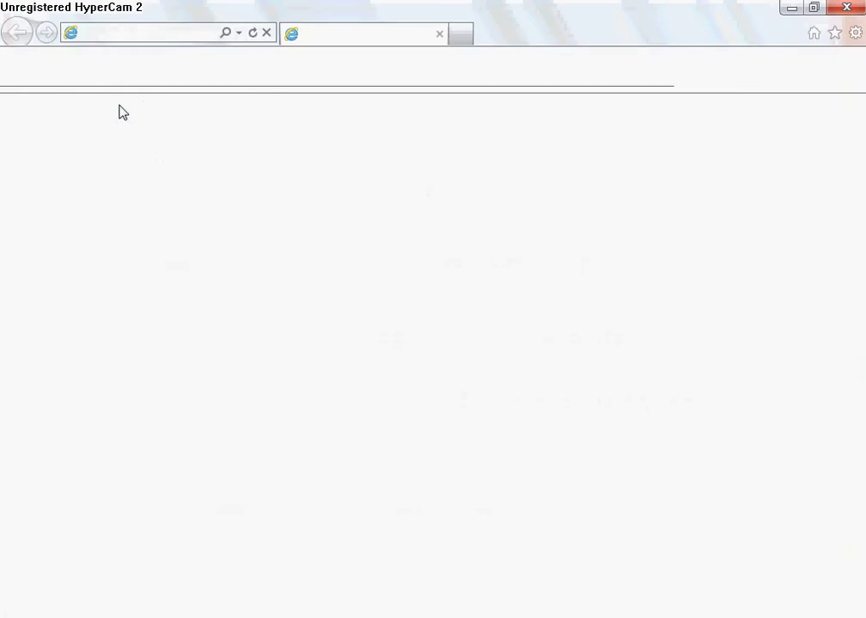
scroll(150, 371, "down", 20)
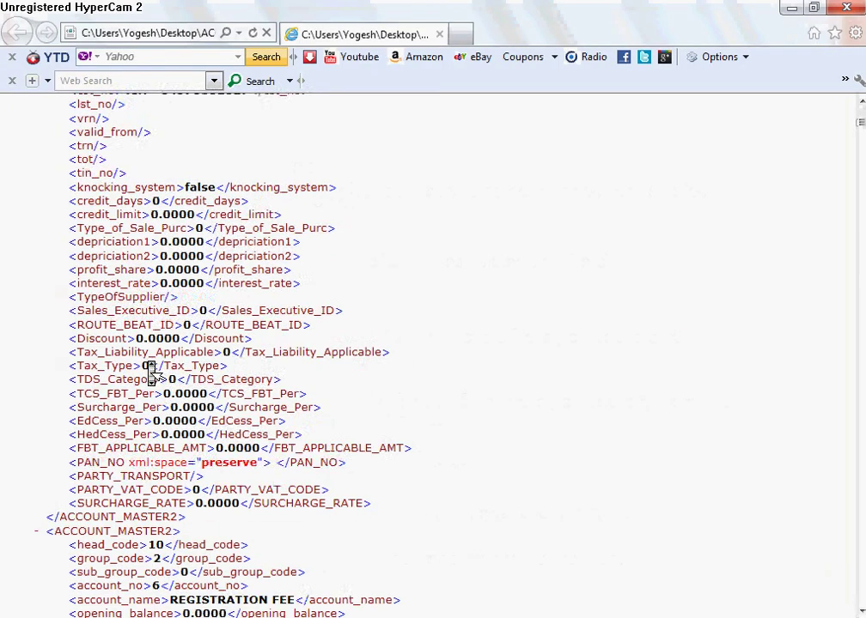
left_click(845, 7)
key("Escape")
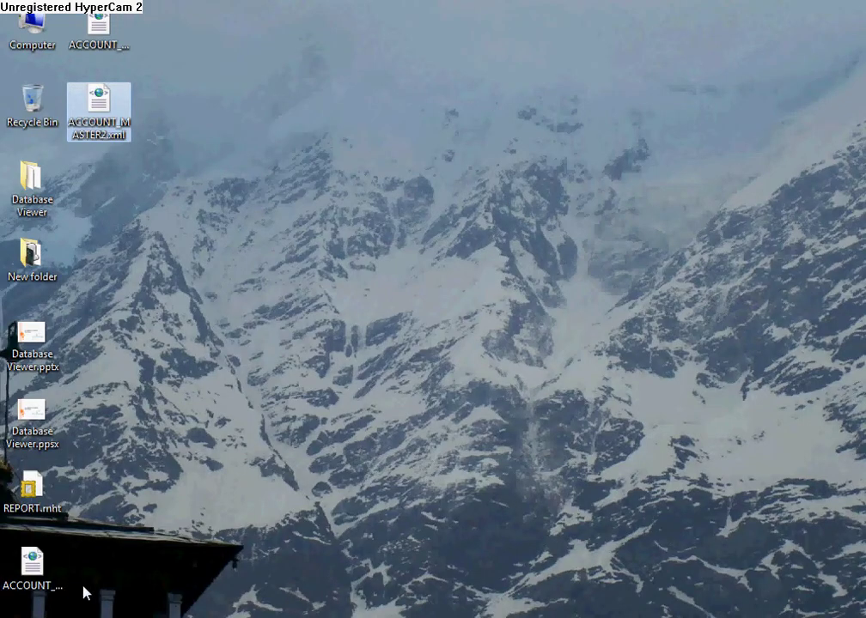
Step: Delete ACCOUNT_MASTER.xml, ACCOUNT_MASTER2.xml and ACCOUNT_MASTER1.xml from the Desktop, confirming each
left_click(43, 573)
key("shift+Delete")
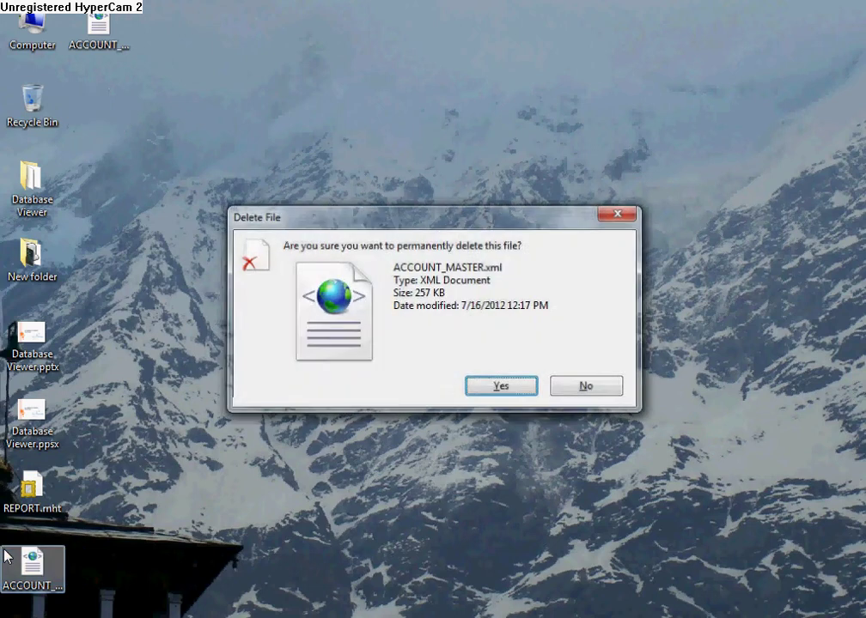
key("Return")
left_click(101, 32)
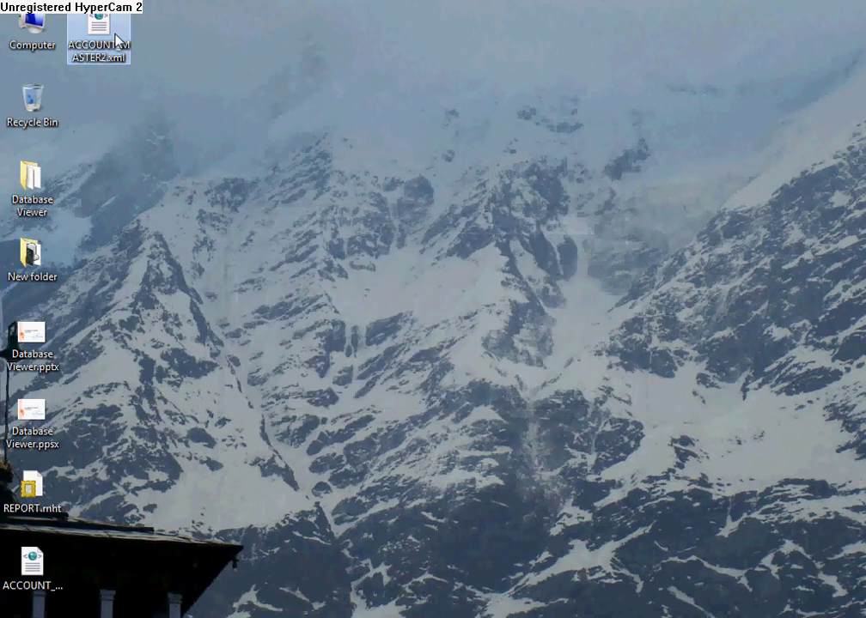
key("Delete")
key("Return")
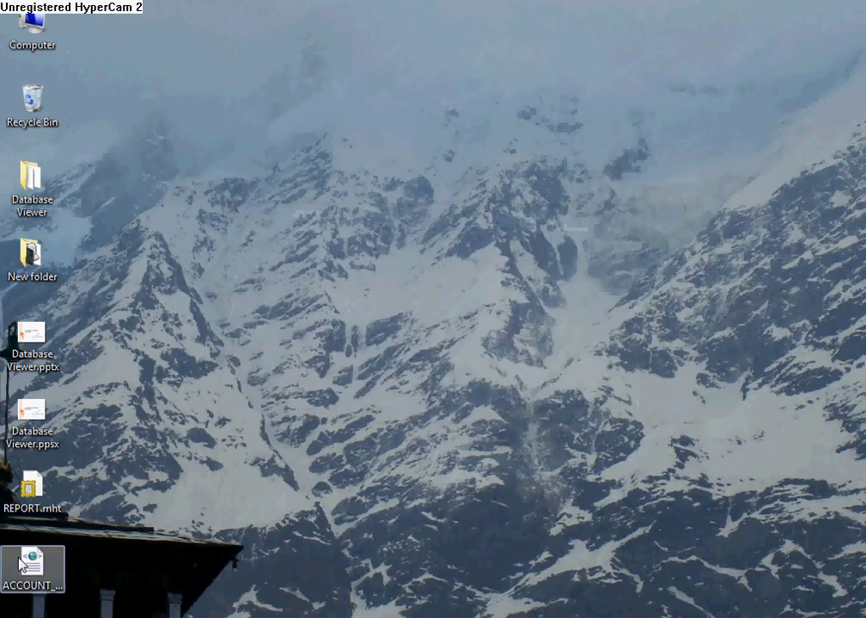
left_click(24, 564)
key("Delete")
key("Return")
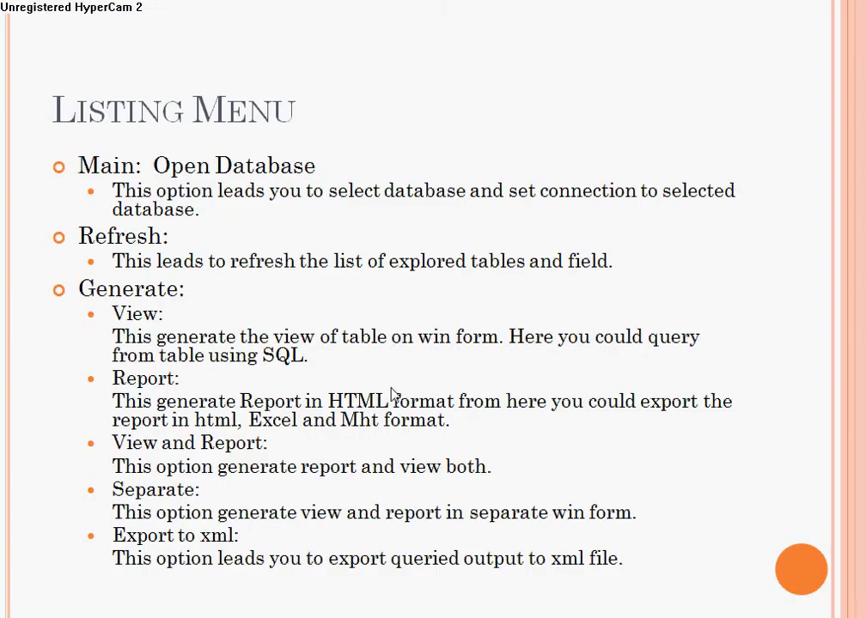
Step: Advance the slideshow from Listing Menu to the Installation Requirement slide
left_click(391, 394)
left_click(390, 395)
key("Right")
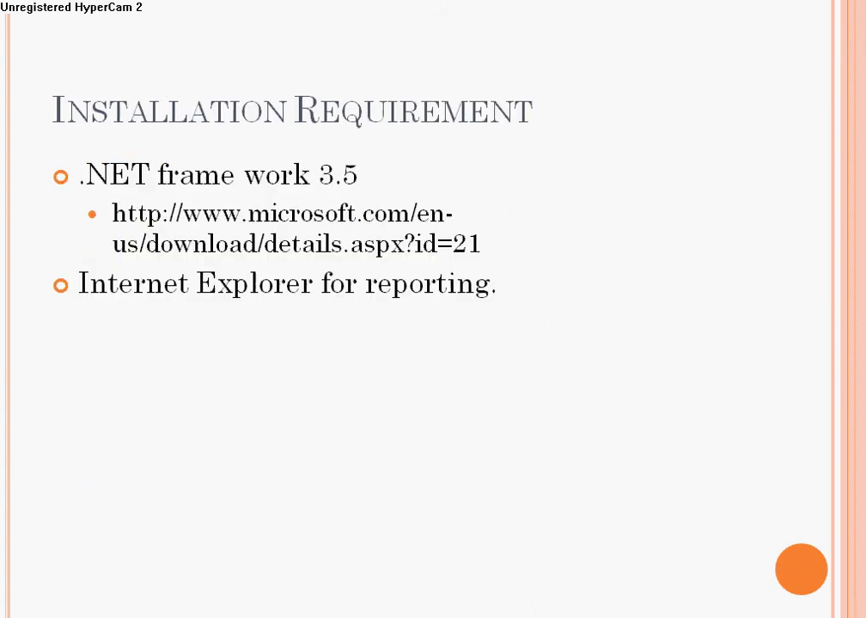